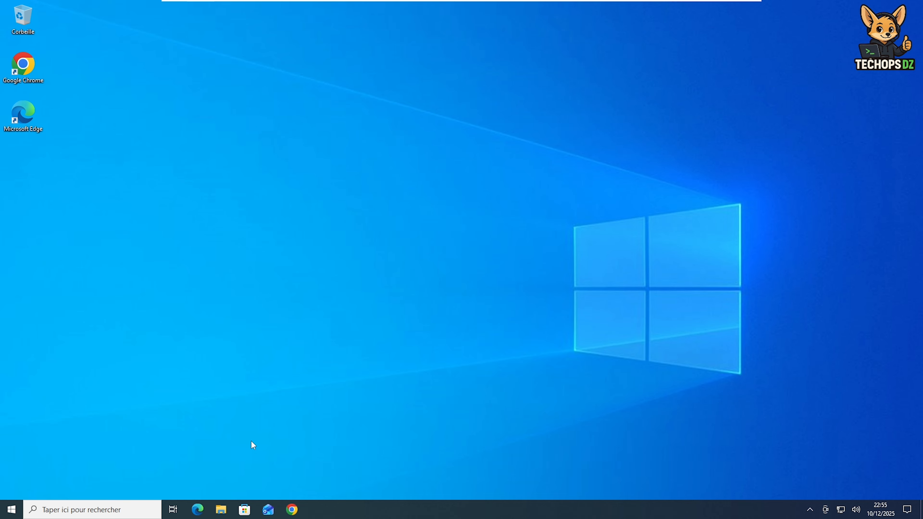
Look through the Ventoy (E:) drive, then open the Téléchargements > ISO > Autres folder in File Explorer
left_click(219, 512)
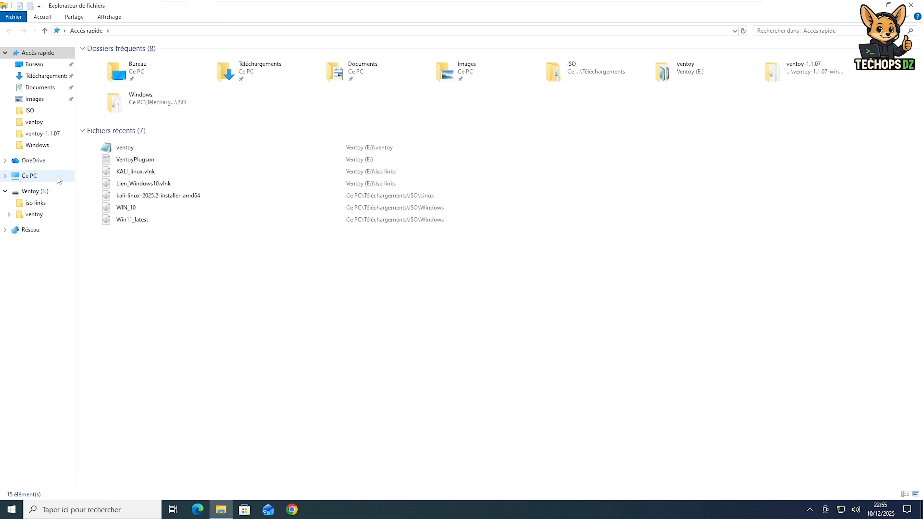
left_click(43, 195)
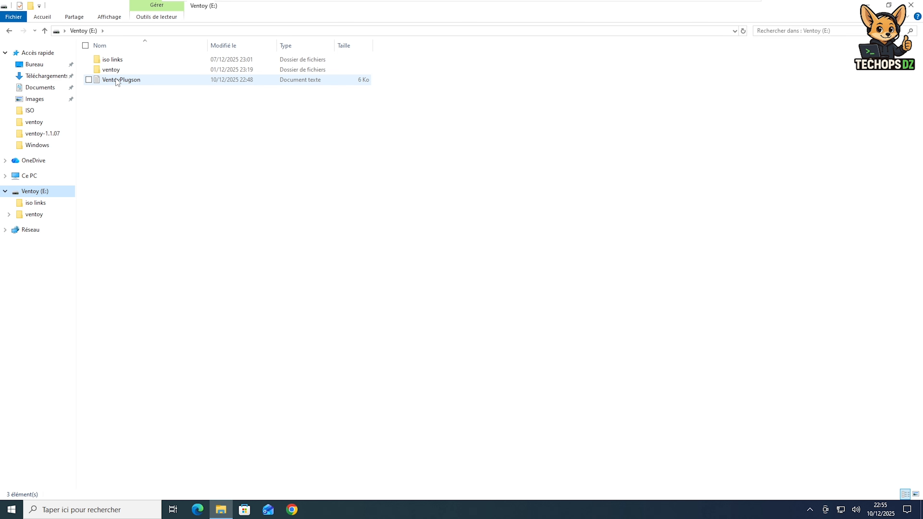
double_click(105, 60)
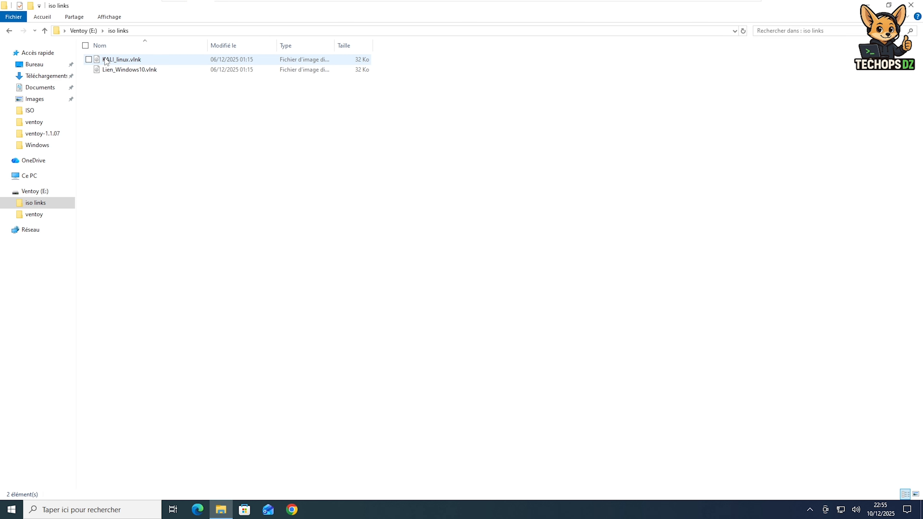
left_click(44, 31)
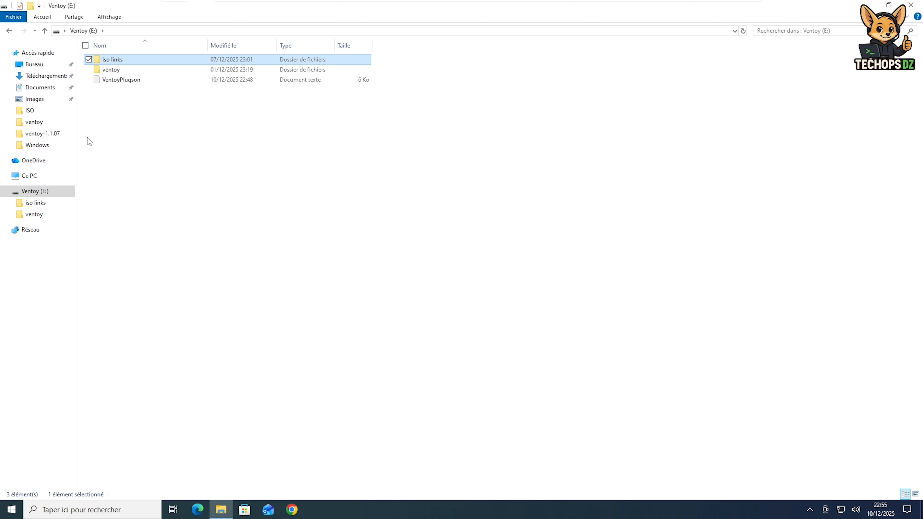
left_click(47, 76)
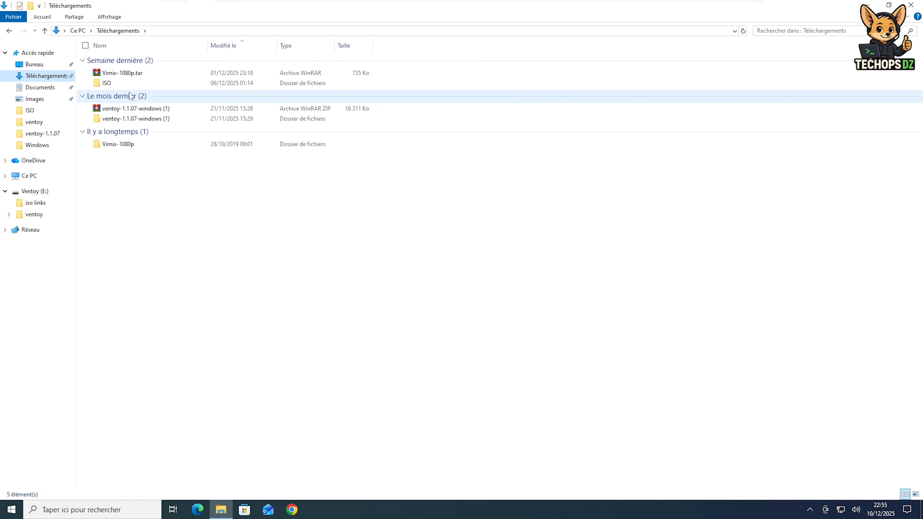
double_click(109, 87)
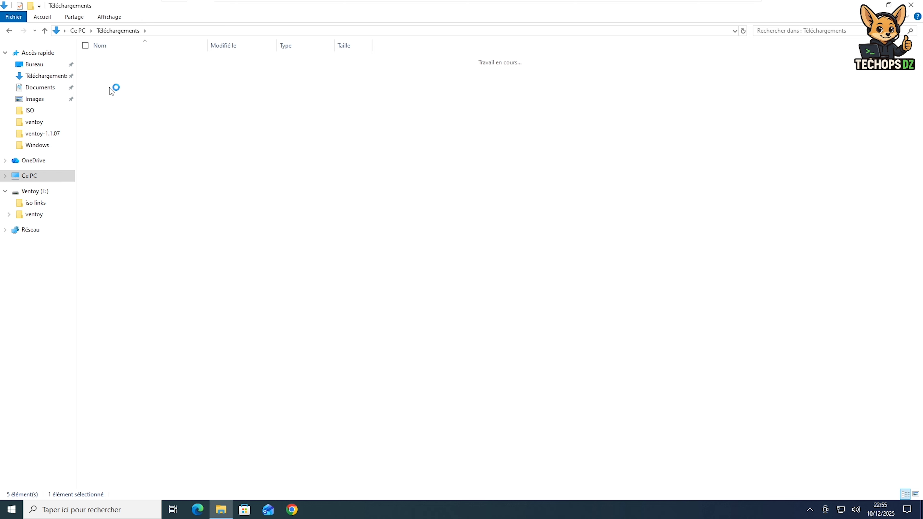
double_click(120, 60)
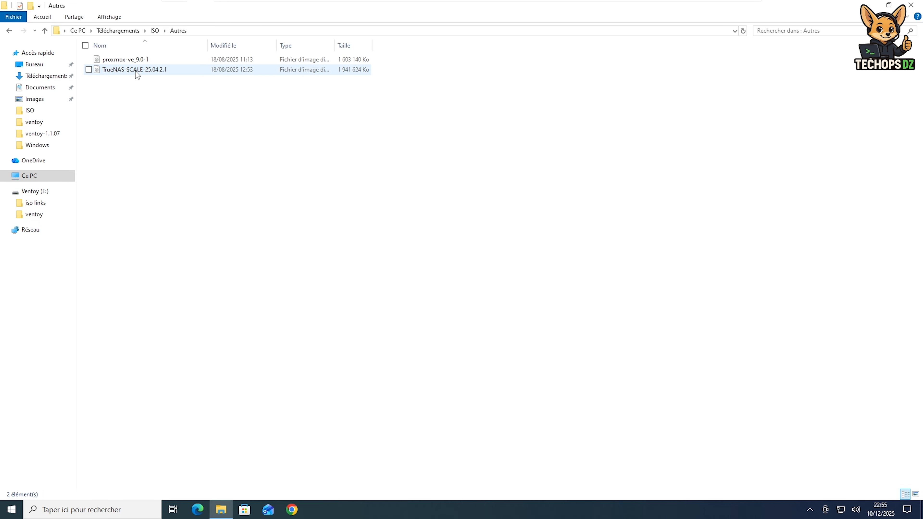
Copy the TrueNAS-SCALE-25.04.2.1 image from Autres and paste it onto the Ventoy (E:) drive
right_click(136, 70)
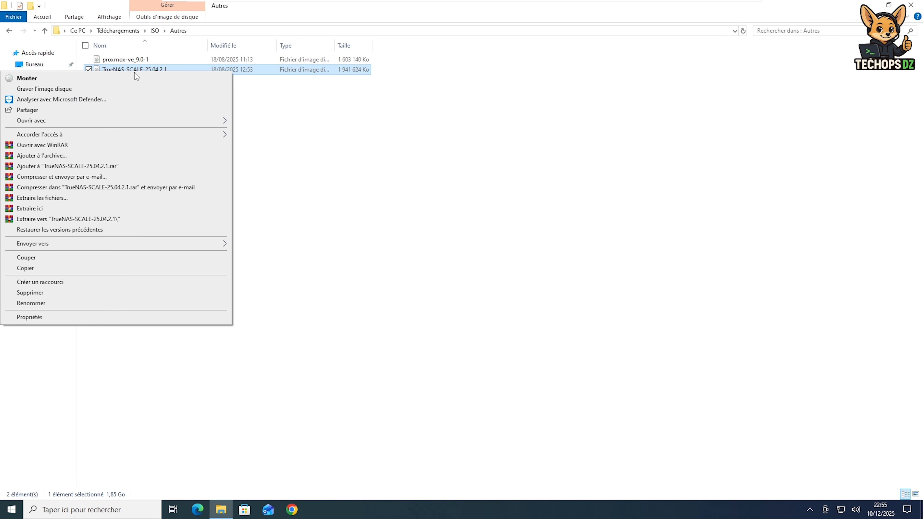
left_click(40, 269)
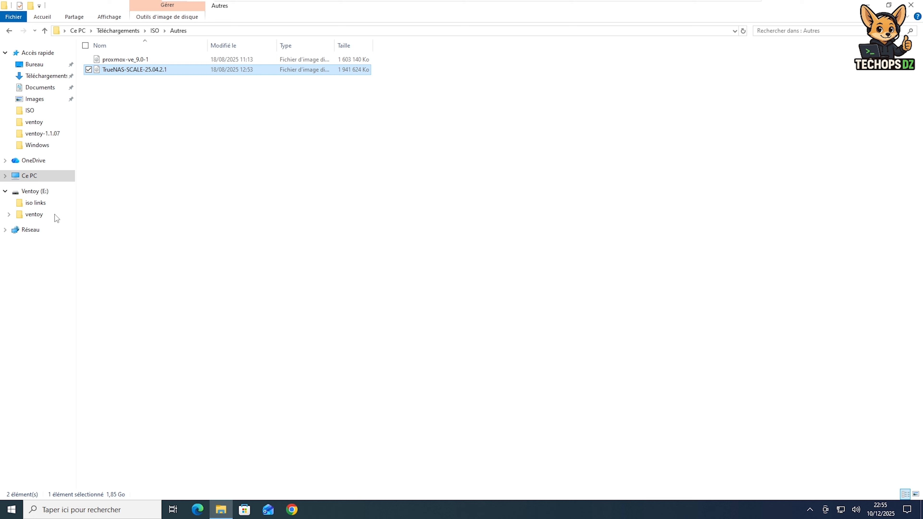
left_click(43, 195)
right_click(42, 197)
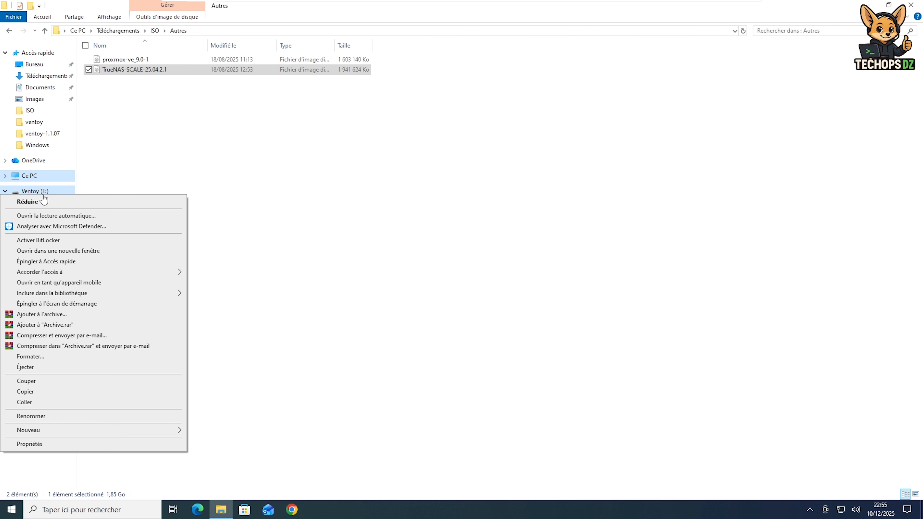
left_click(25, 402)
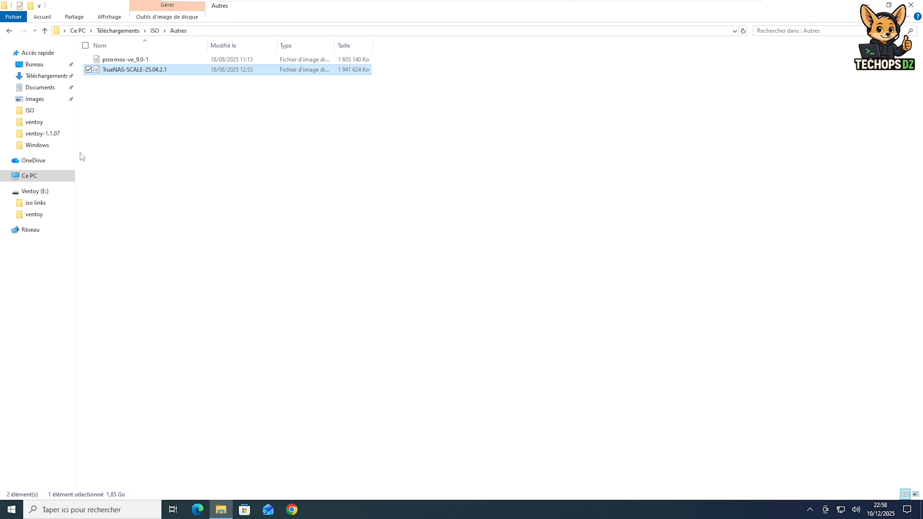
Launch VentoyPlugson from ventoy-1.1.07 as administrator and select the E: 32GB SanDisk USB drive
left_click(48, 76)
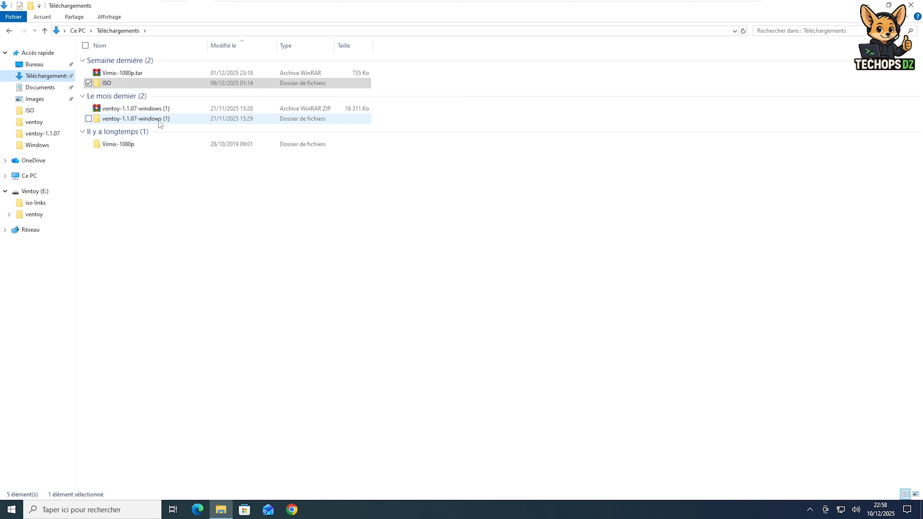
double_click(159, 121)
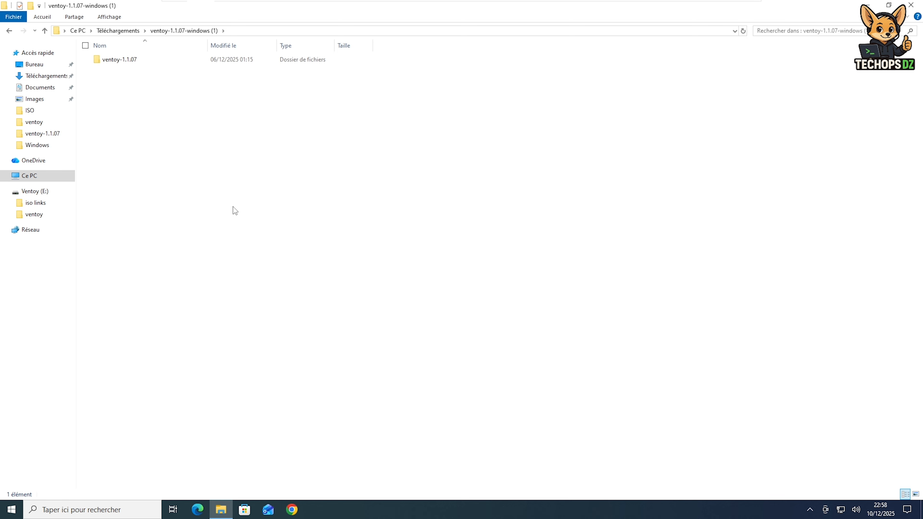
double_click(132, 61)
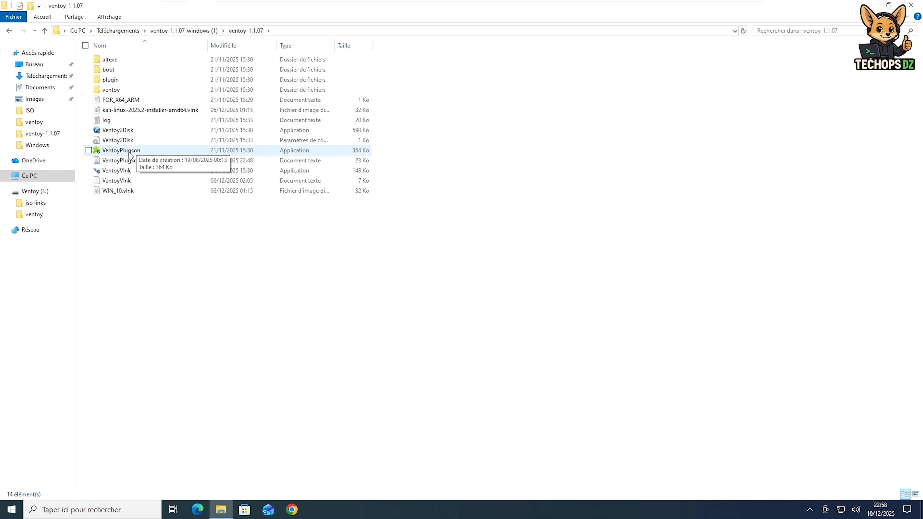
double_click(131, 151)
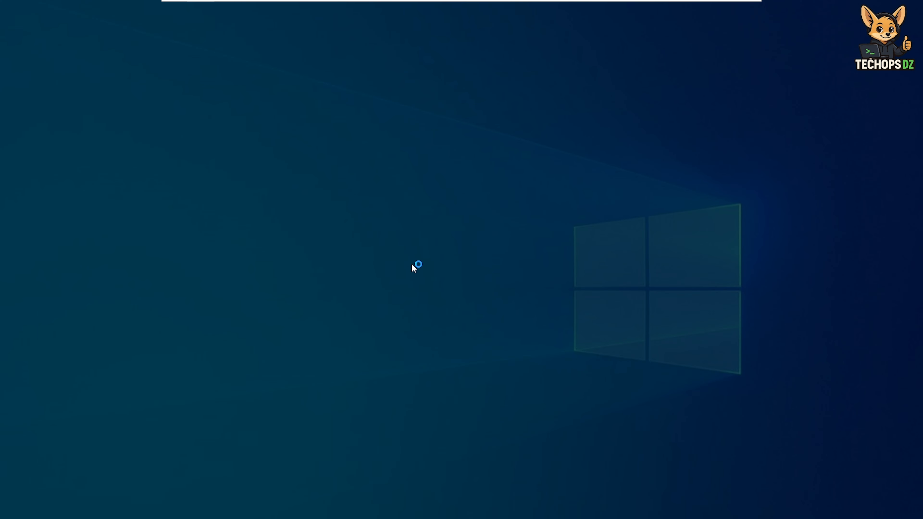
left_click(429, 317)
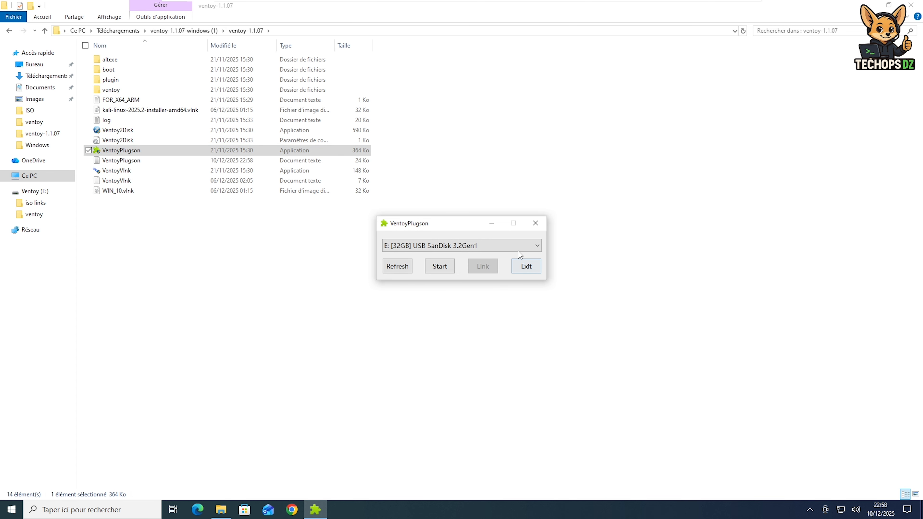
left_click(520, 250)
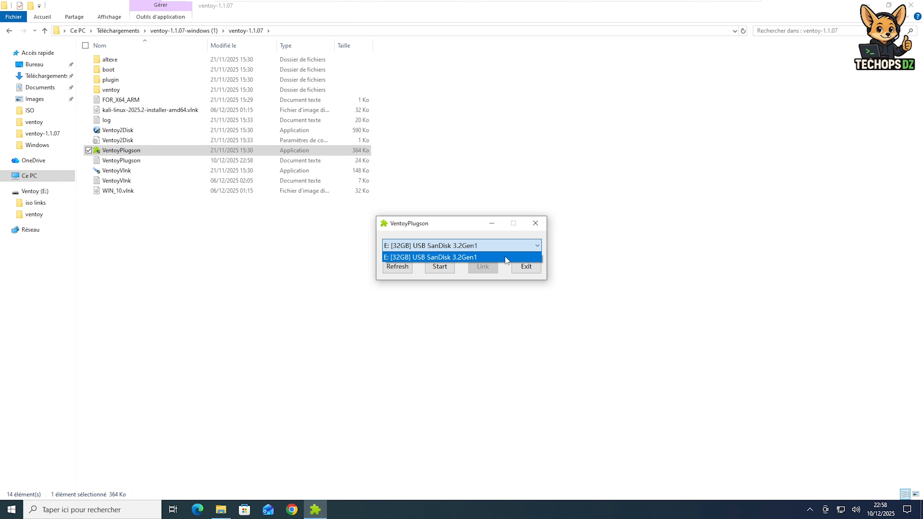
left_click(505, 257)
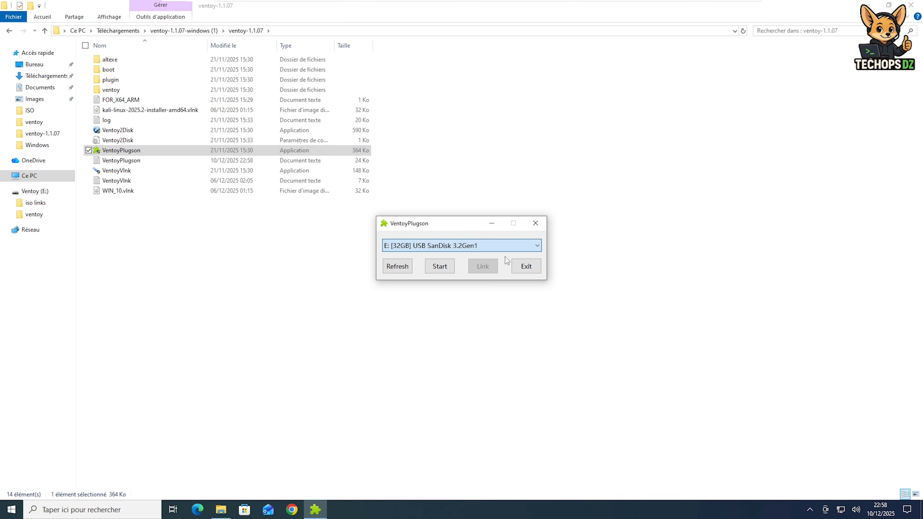
Start Plugson, go to the Password Plugin page and edit the bootpwd option
left_click(436, 269)
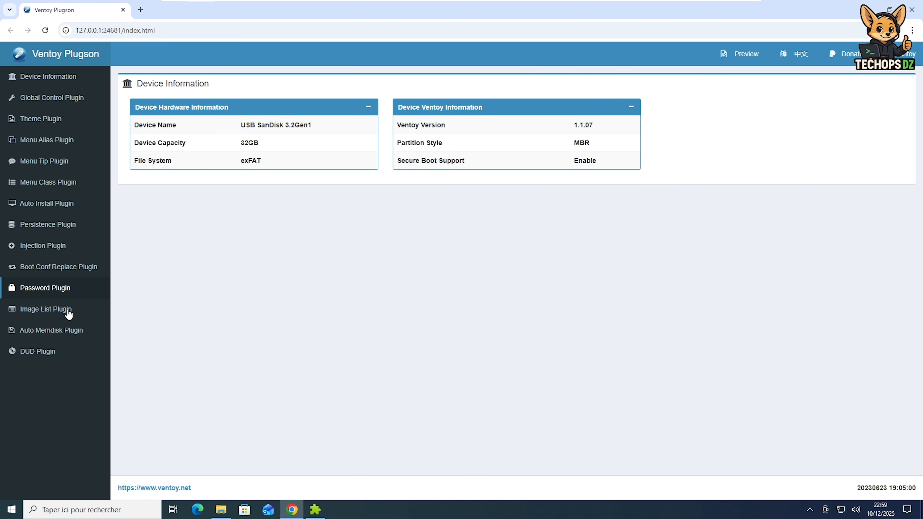
left_click(51, 98)
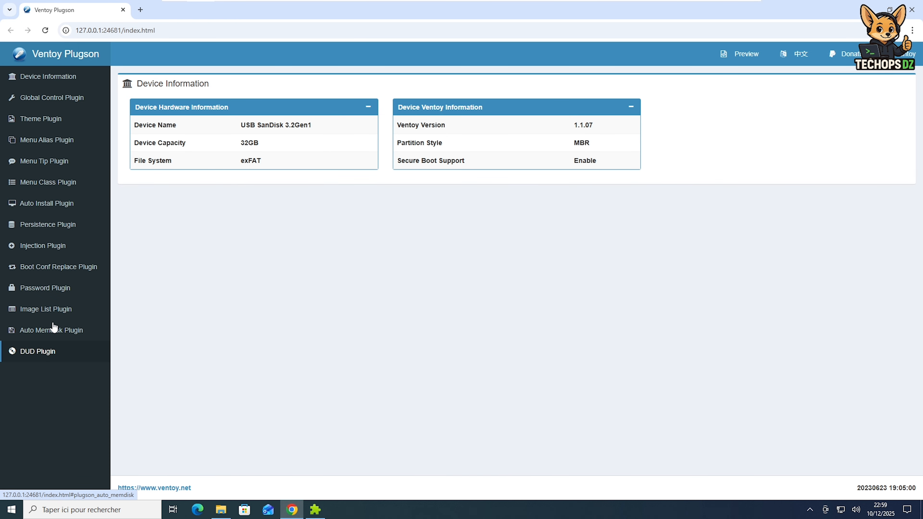
left_click(53, 291)
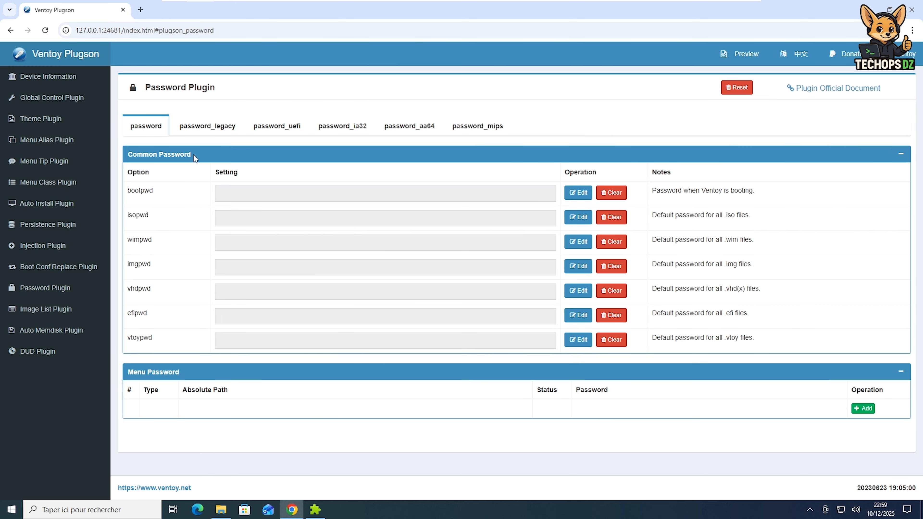
left_click_drag(193, 154, 127, 157)
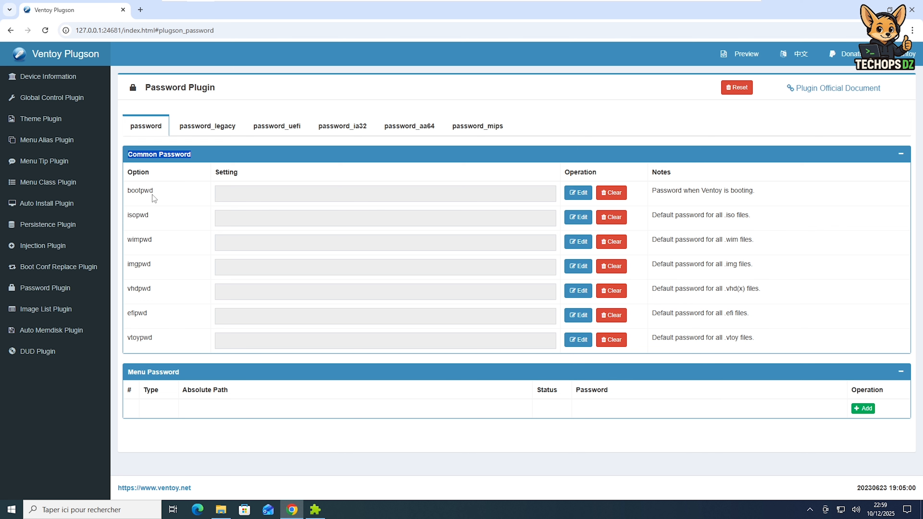
double_click(140, 191)
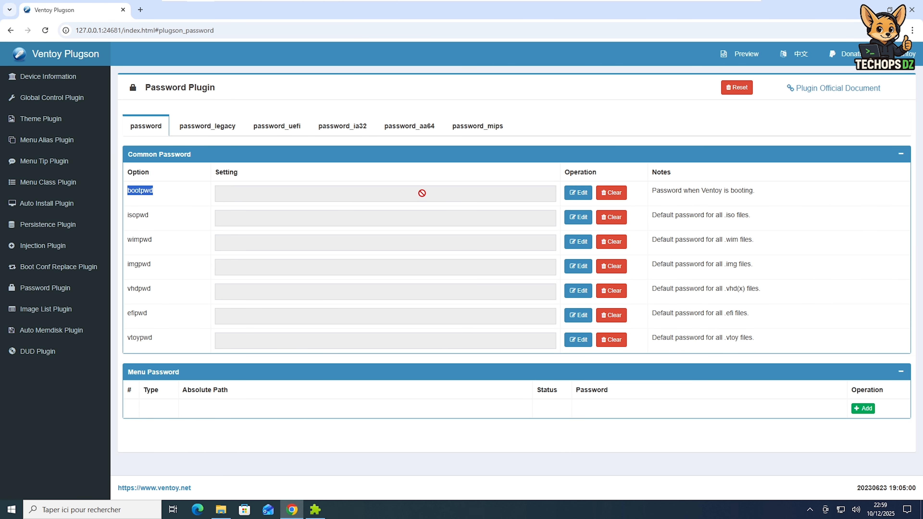
left_click(576, 196)
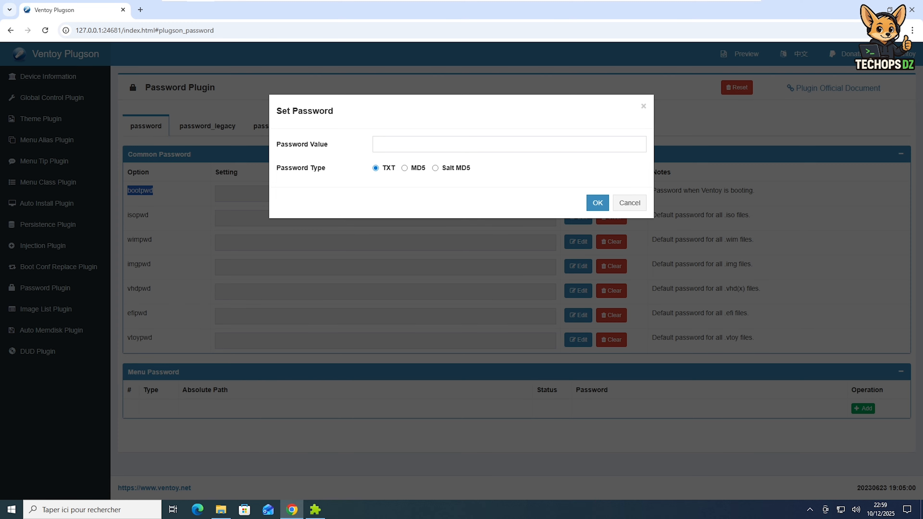
Enter the boot password as a plain-text (TXT) value for bootpwd and confirm it
left_click(462, 144)
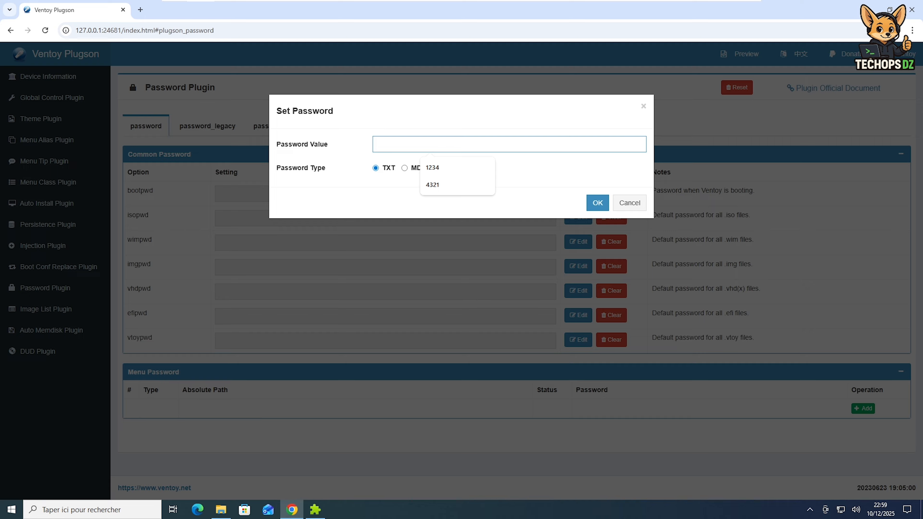
type("98")
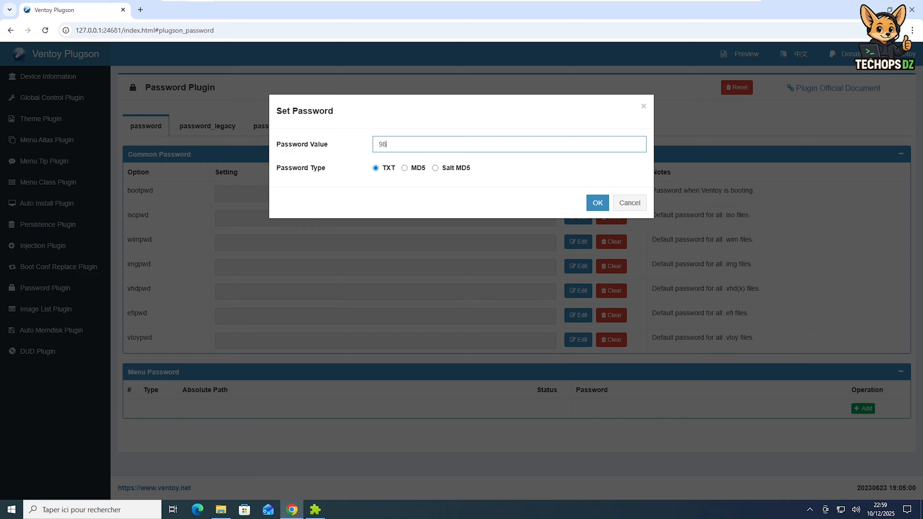
type("76")
left_click(594, 204)
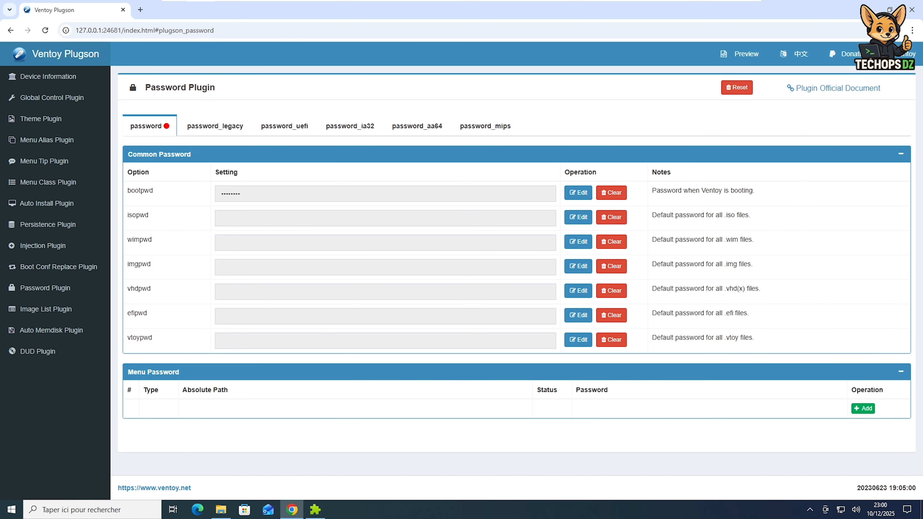
double_click(138, 215)
double_click(140, 239)
left_click_drag(724, 240, 752, 240)
double_click(139, 265)
left_click_drag(725, 264, 753, 265)
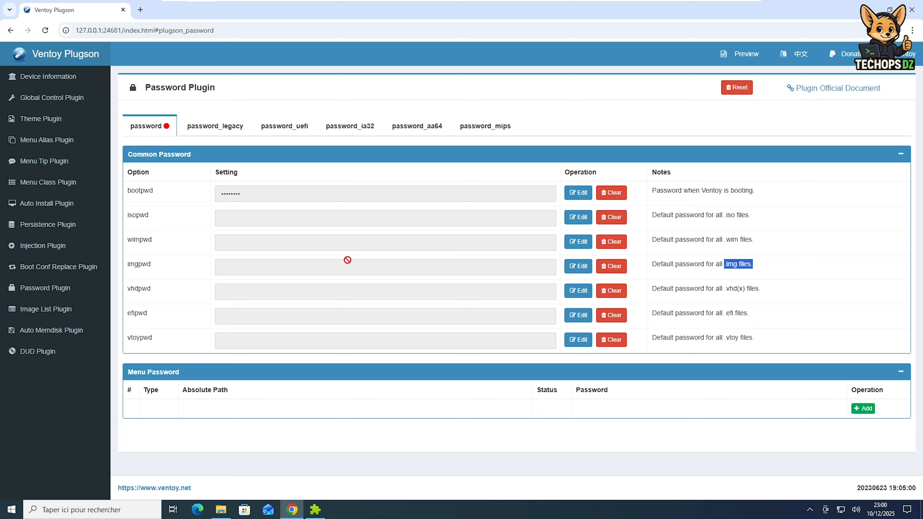
double_click(130, 287)
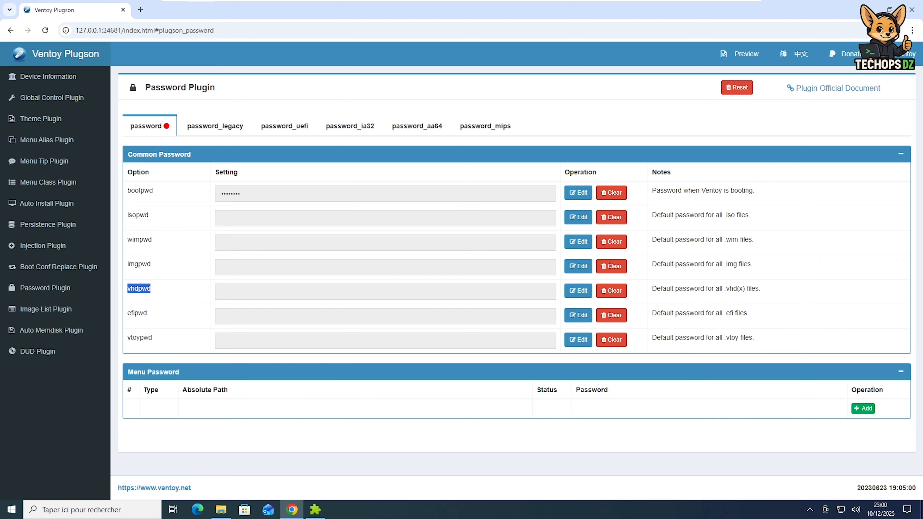
left_click_drag(726, 288, 767, 290)
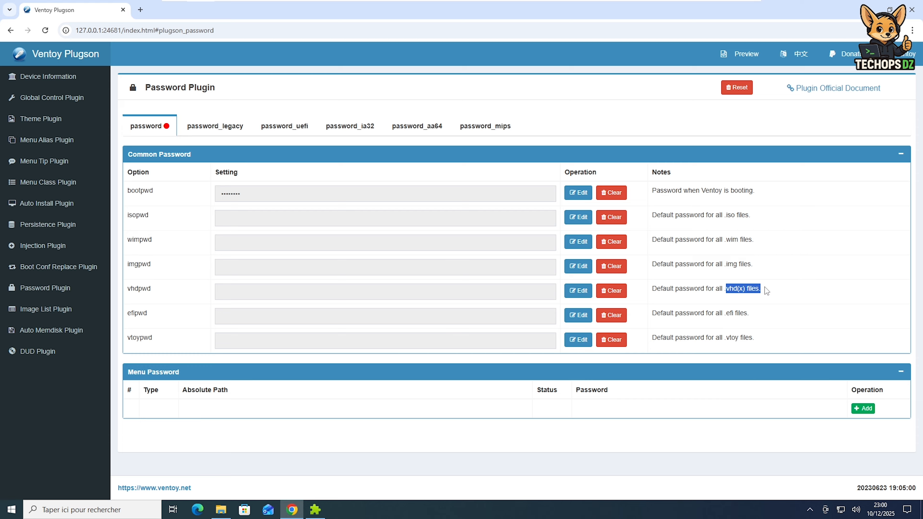
double_click(137, 313)
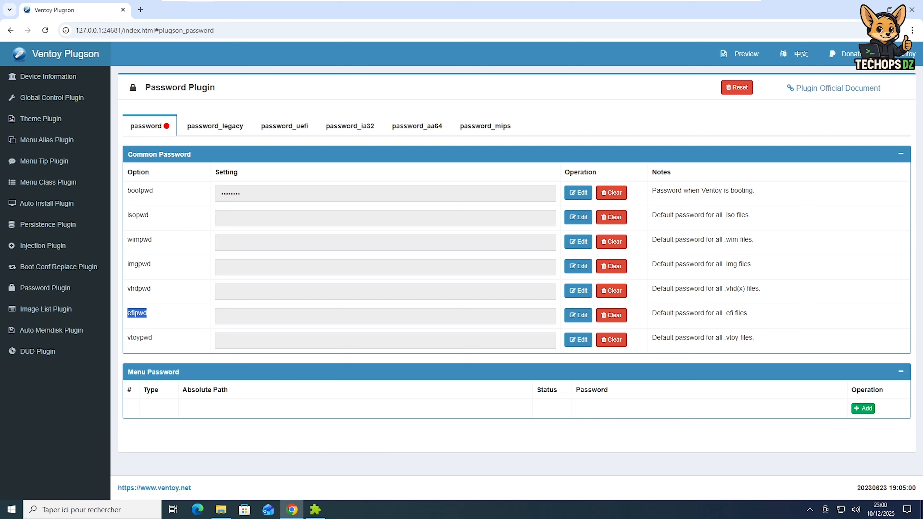
left_click_drag(725, 314, 753, 315)
left_click(140, 339)
double_click(140, 338)
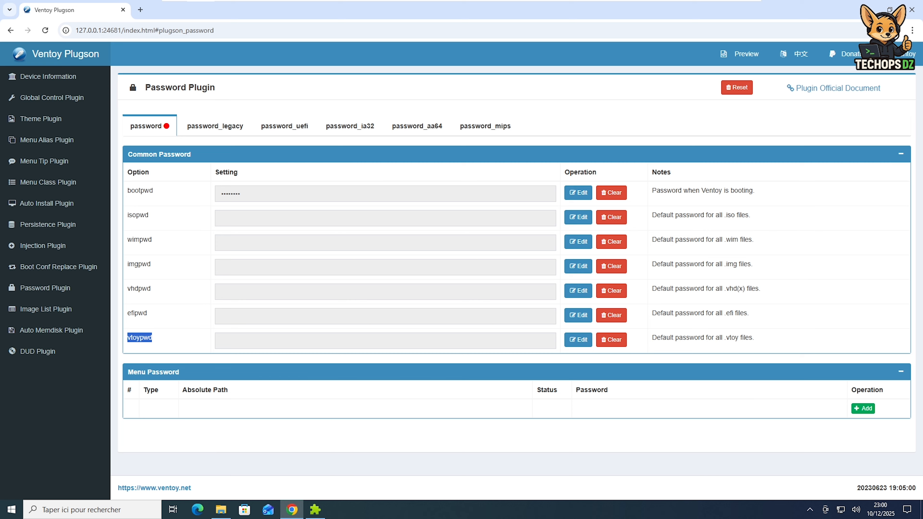
left_click_drag(725, 338, 753, 339)
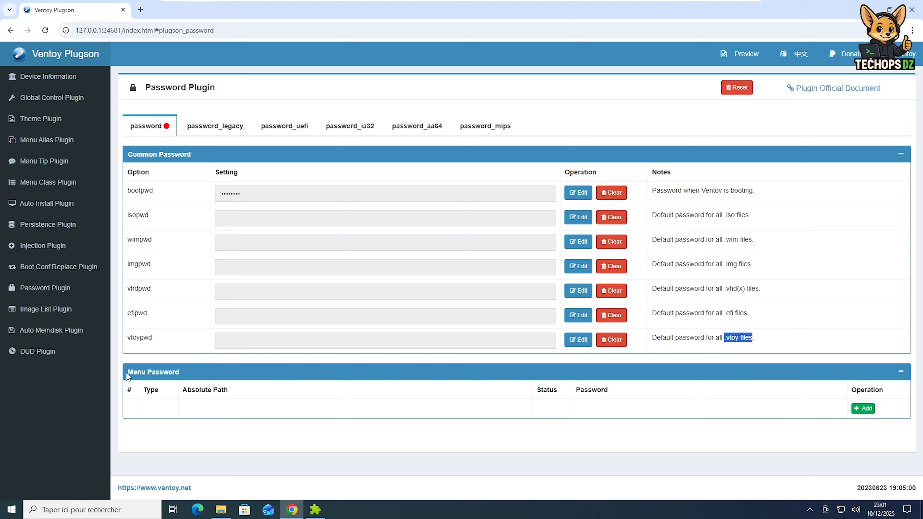
left_click_drag(127, 372, 189, 373)
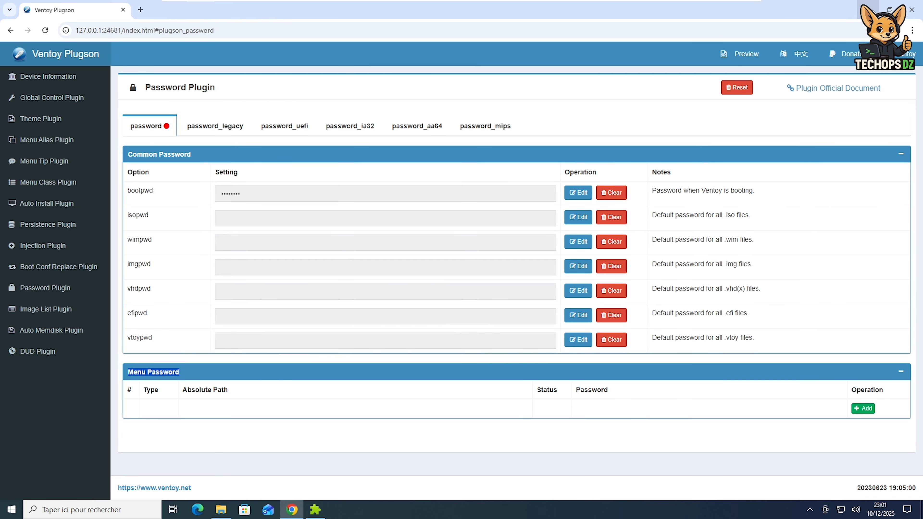
Open ventoy.json from the ventoy folder on the Ventoy (E:) drive in Notepad
left_click(867, 9)
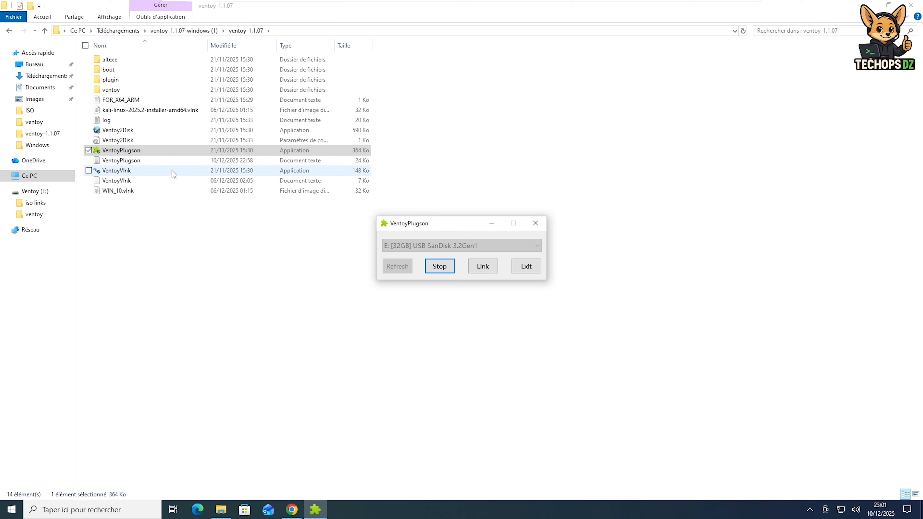
left_click(36, 193)
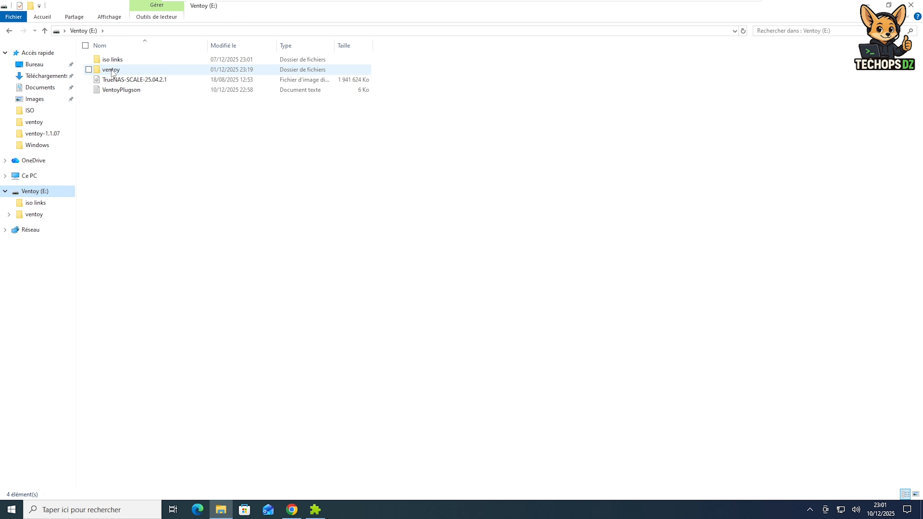
double_click(112, 72)
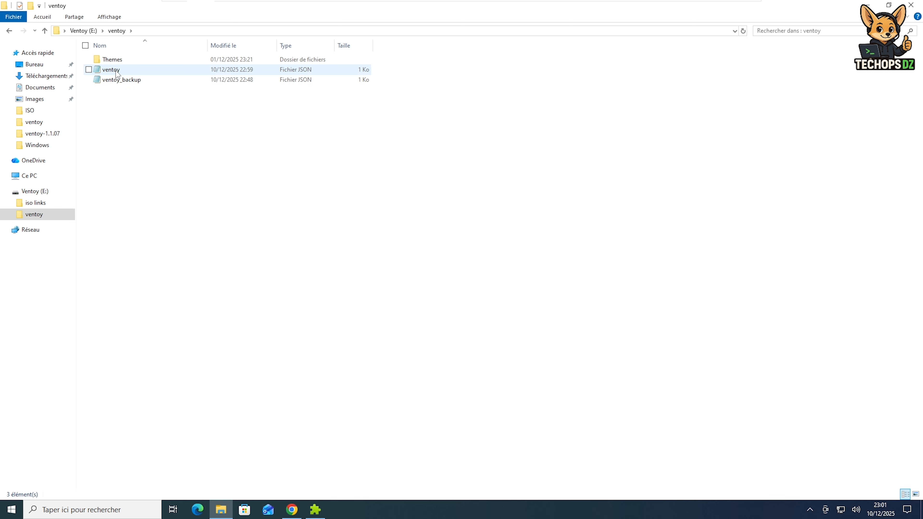
left_click(116, 73)
double_click(116, 73)
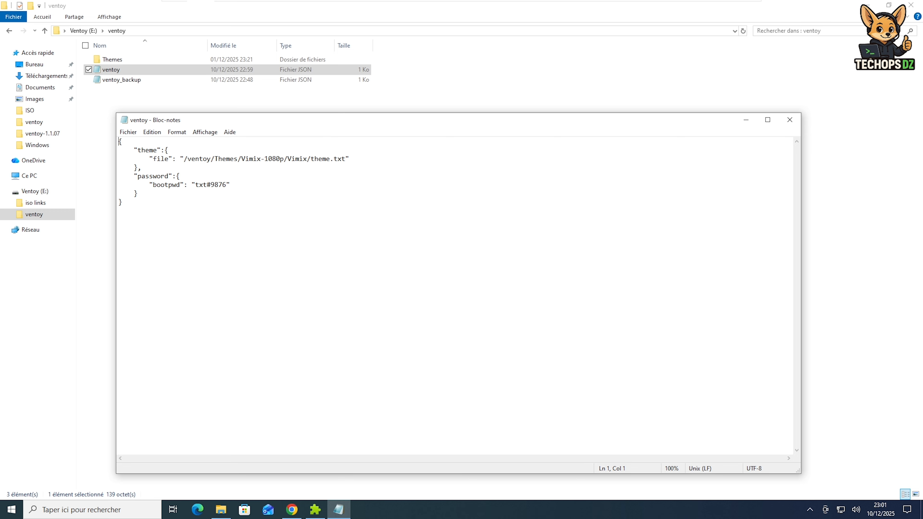
Highlight the theme file path, the bootpwd key and its password value, then minimize Notepad
left_click_drag(145, 159, 349, 159)
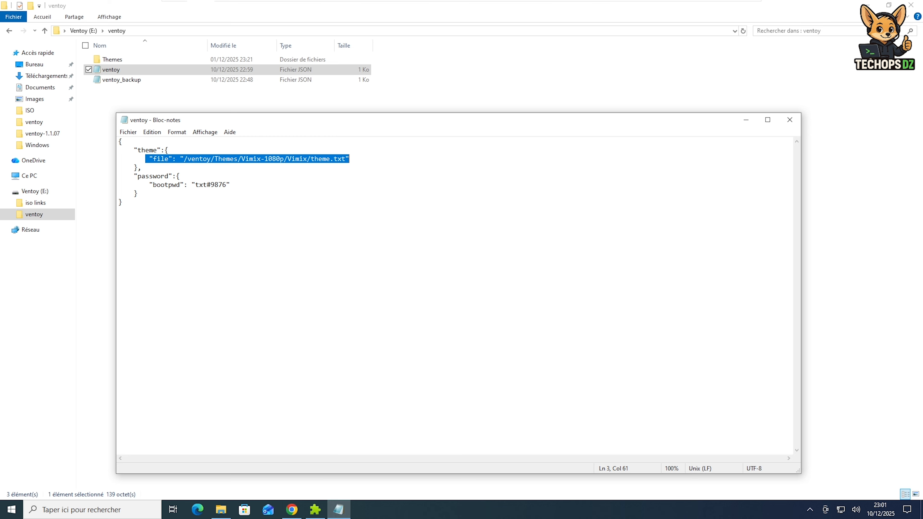
left_click_drag(149, 184, 192, 185)
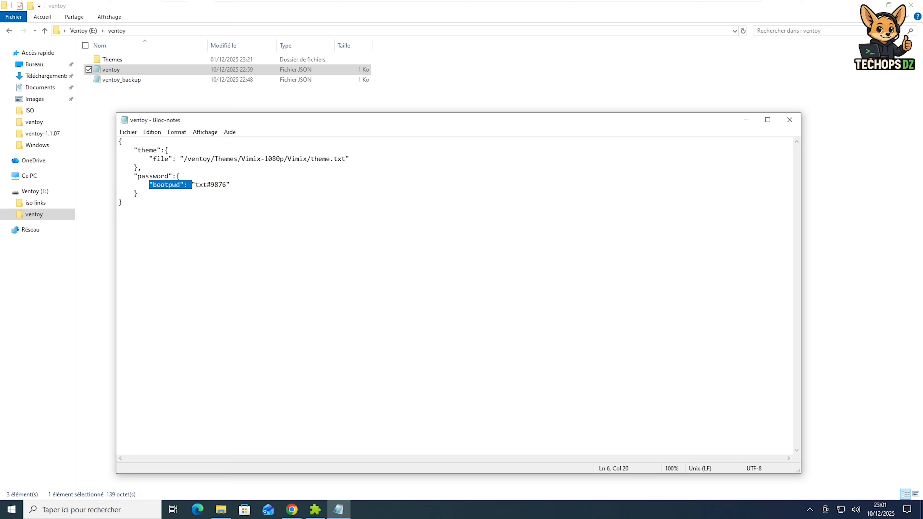
left_click_drag(211, 185, 226, 185)
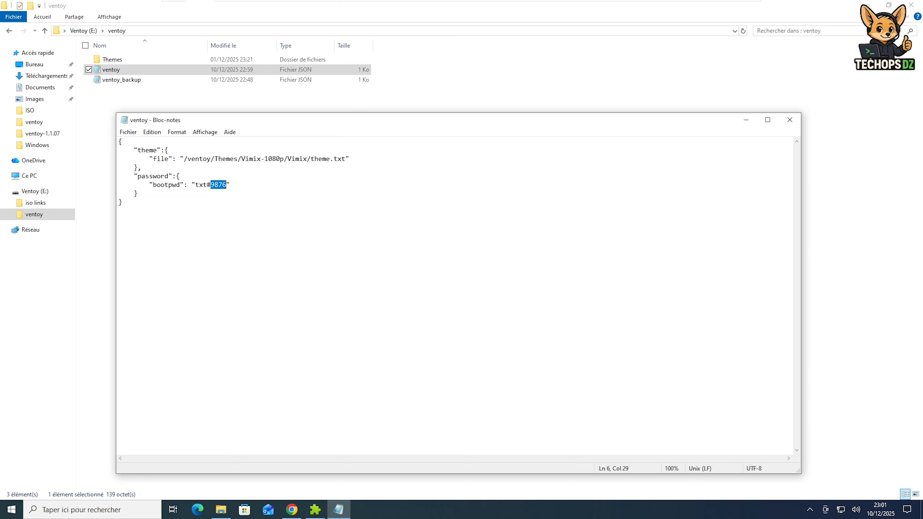
left_click(741, 121)
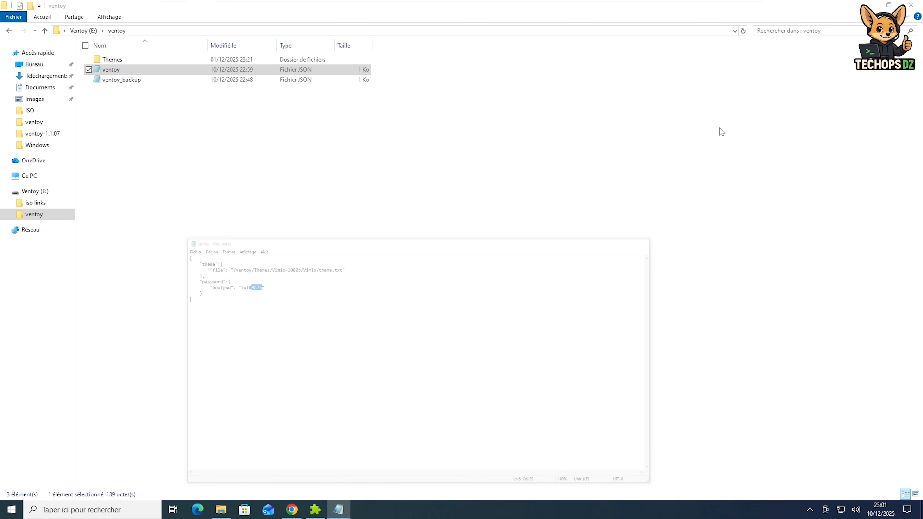
Copy the full path of Lien_Windows10.vlnk in the iso links folder and return to the Plugson password page
left_click(322, 512)
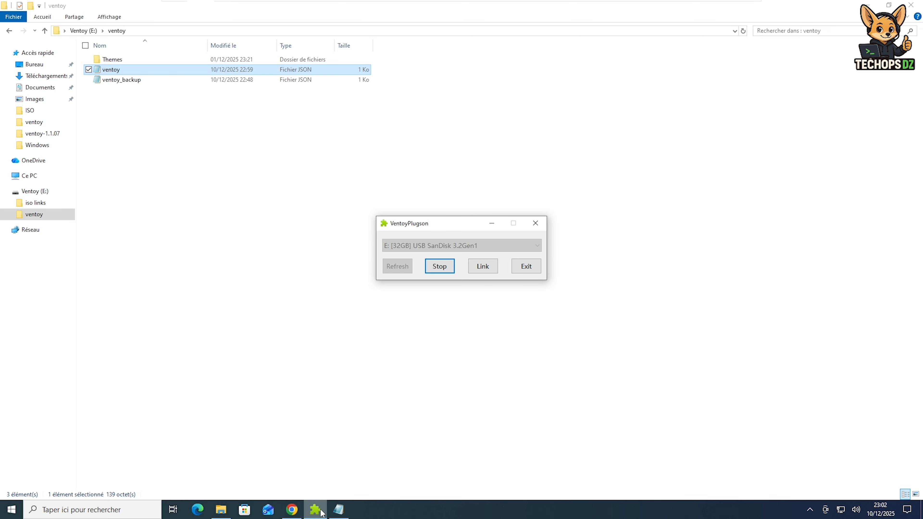
left_click(292, 511)
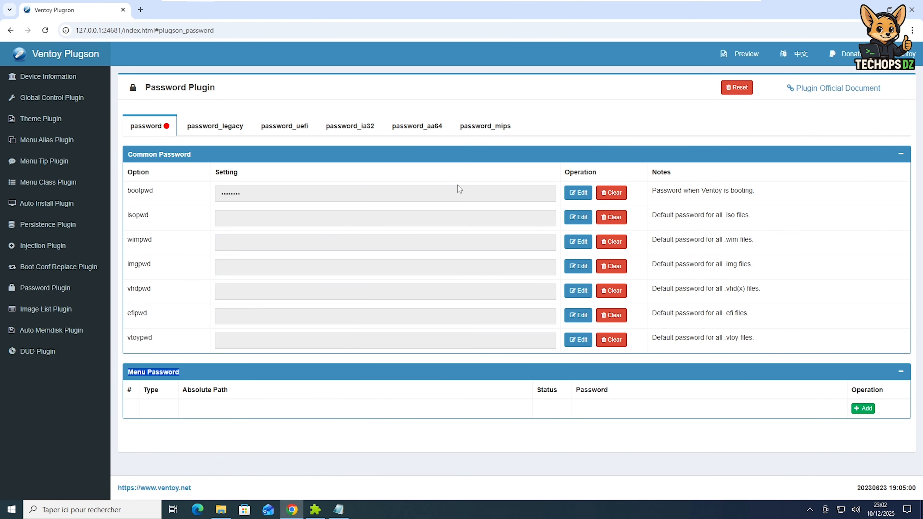
left_click(220, 509)
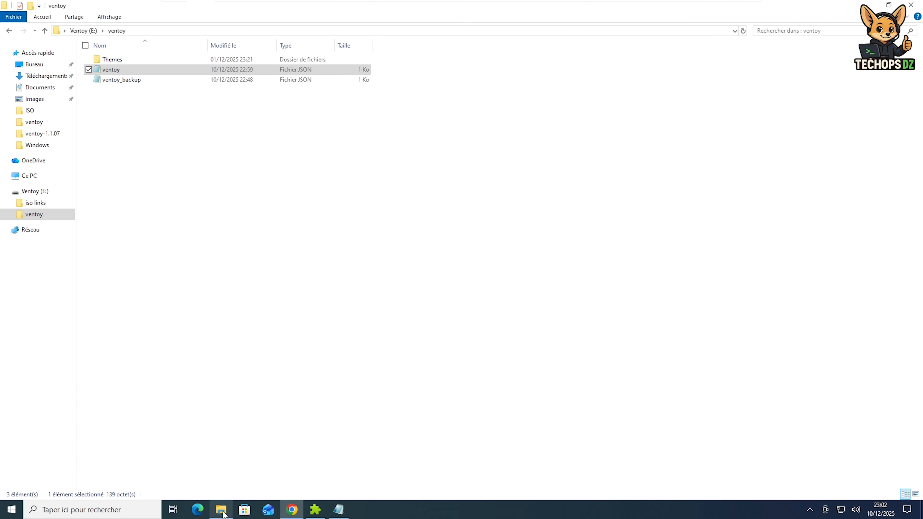
left_click(42, 205)
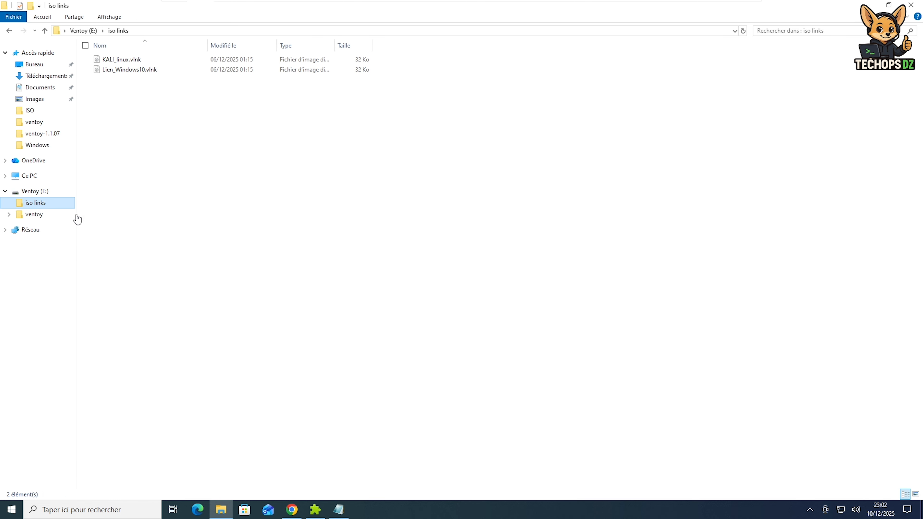
right_click(133, 72)
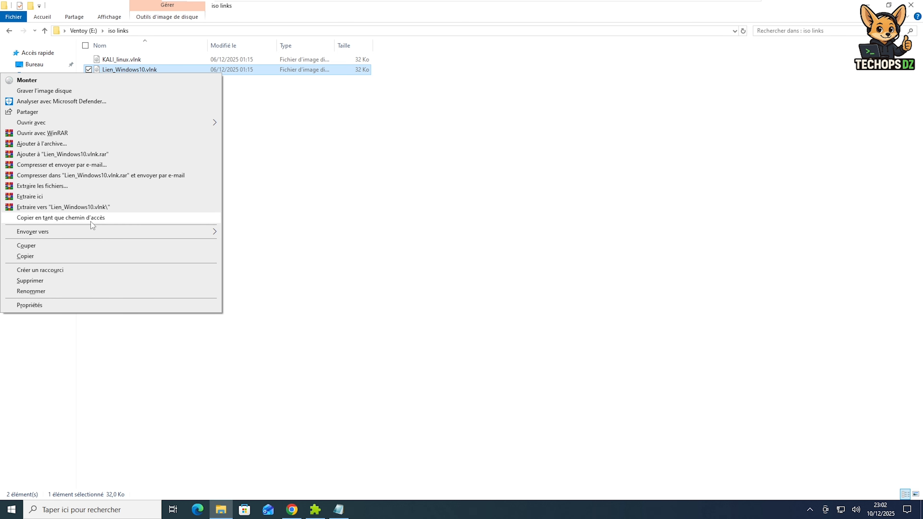
left_click(91, 222)
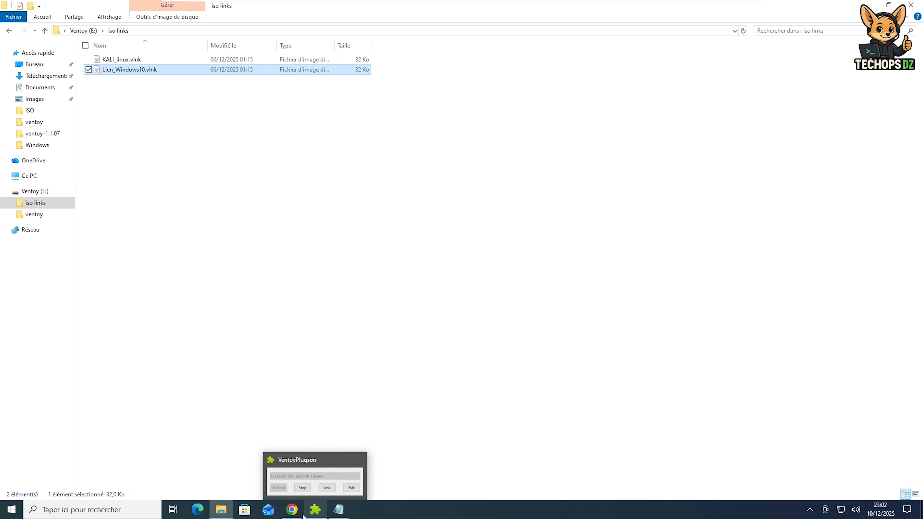
left_click(296, 513)
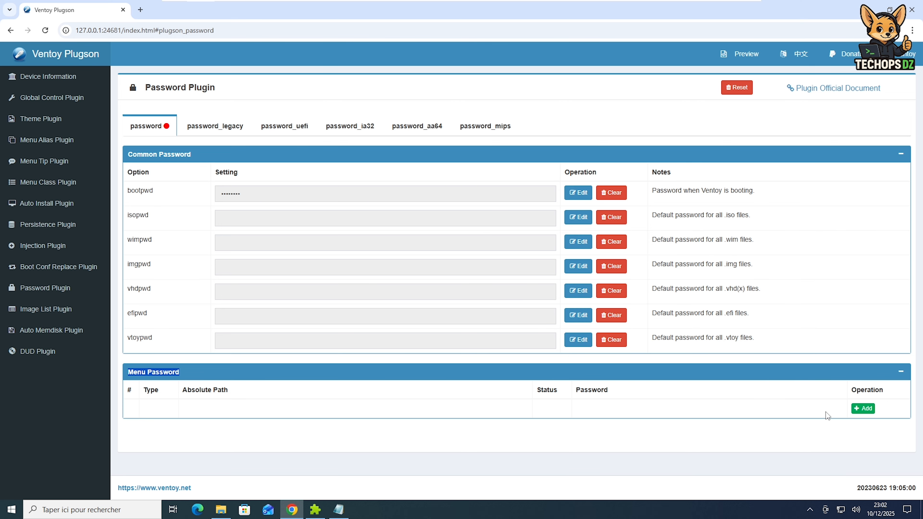
Add a [file] menu password for /iso links/Lien_Windows10.vlnk.iso with an MD5 password type
left_click(862, 409)
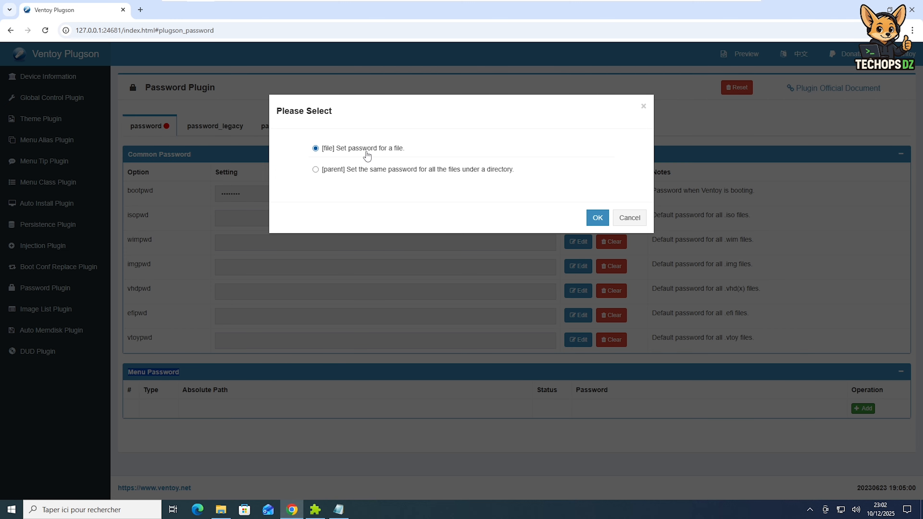
left_click(591, 218)
left_click(476, 167)
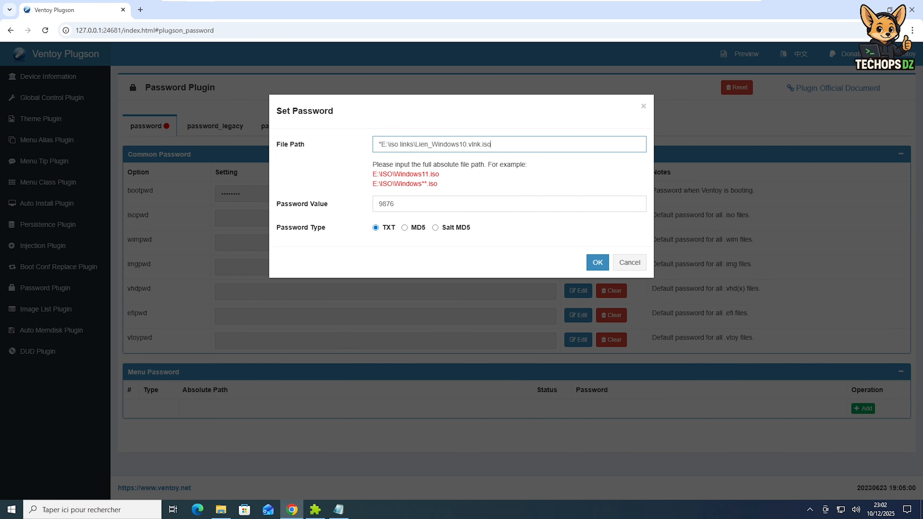
key("BackSpace")
left_click(395, 205)
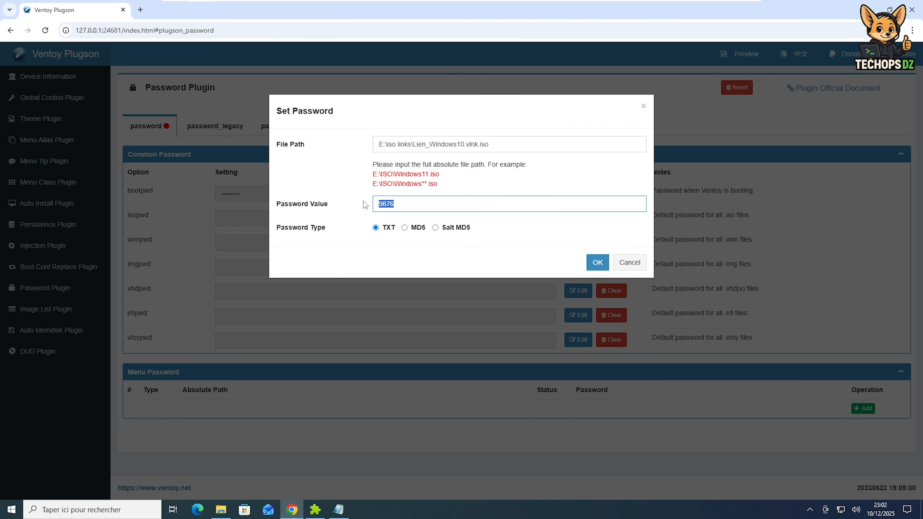
type("1234")
left_click(404, 230)
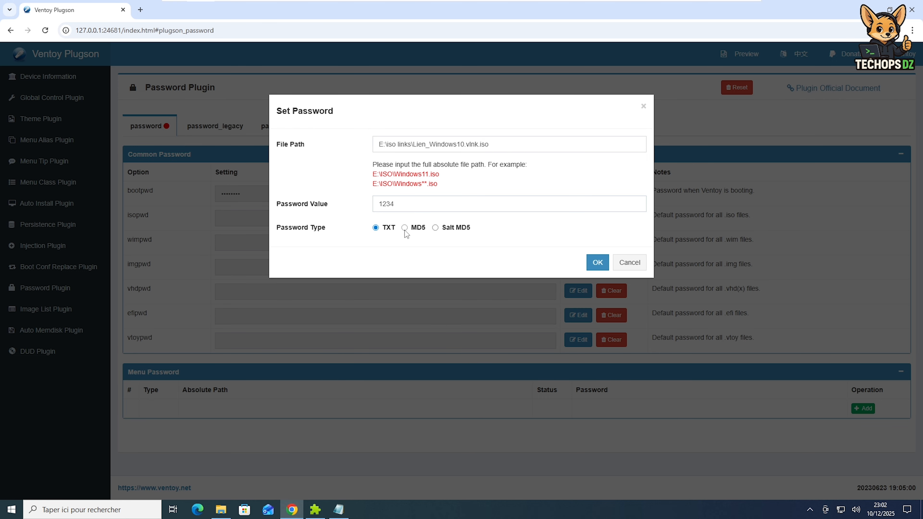
left_click(405, 228)
left_click(596, 262)
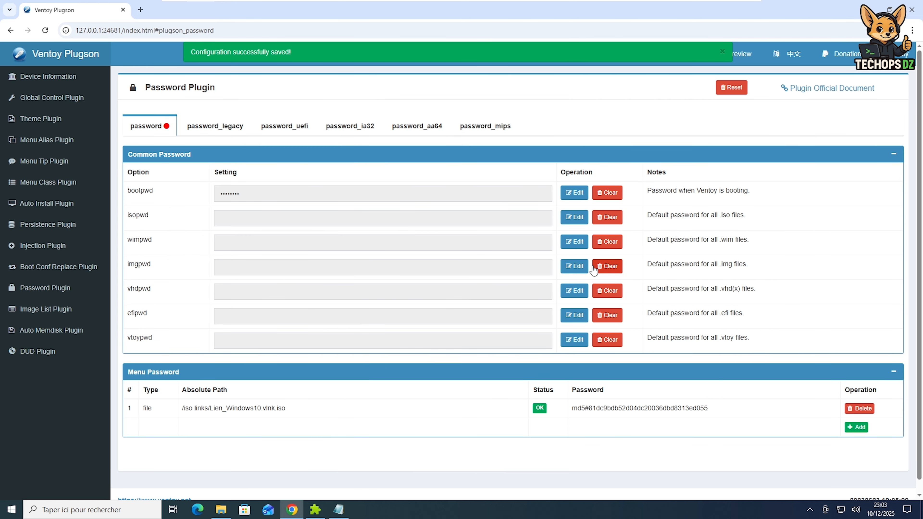
Copy the full path of KALI_linux.vlnk and return to the Plugson password page
left_click(221, 510)
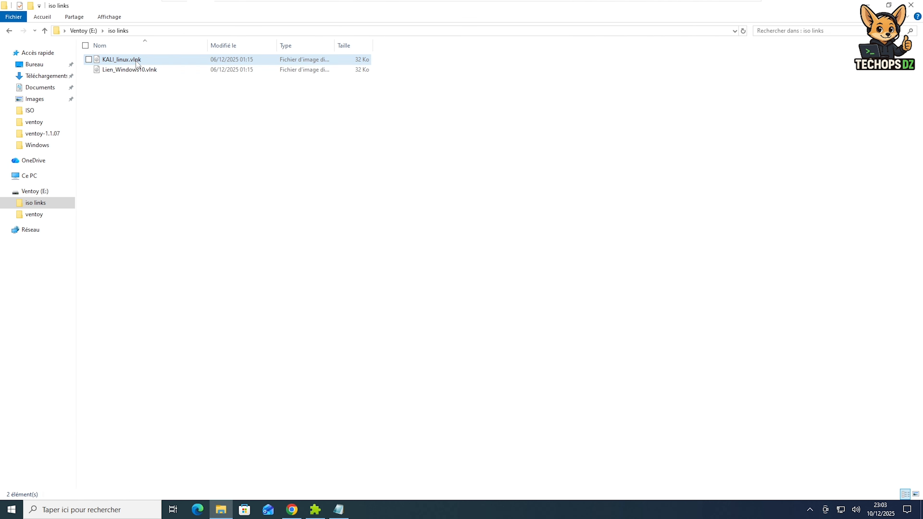
right_click(136, 61)
left_click(99, 207)
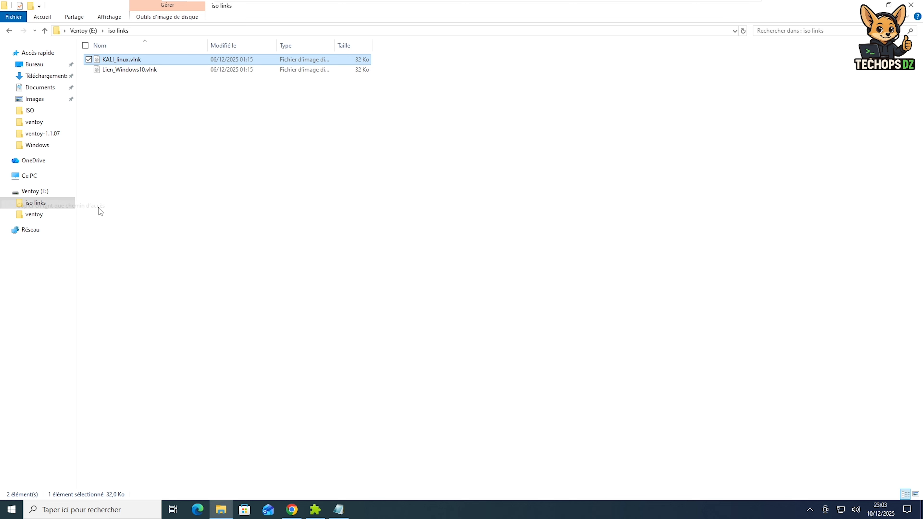
left_click(292, 510)
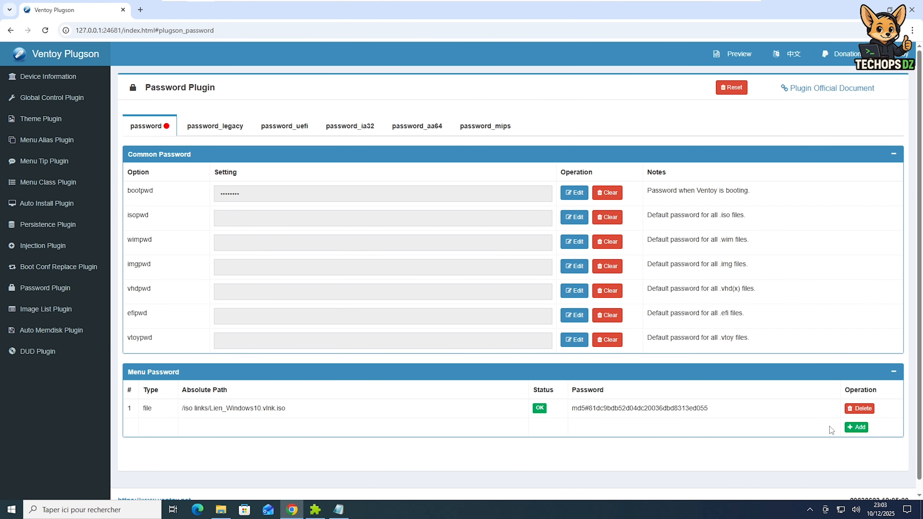
Add a [file] menu password for /iso links/KALI_linux.vlnk.iso using the pasted path and MD5 type
left_click(854, 428)
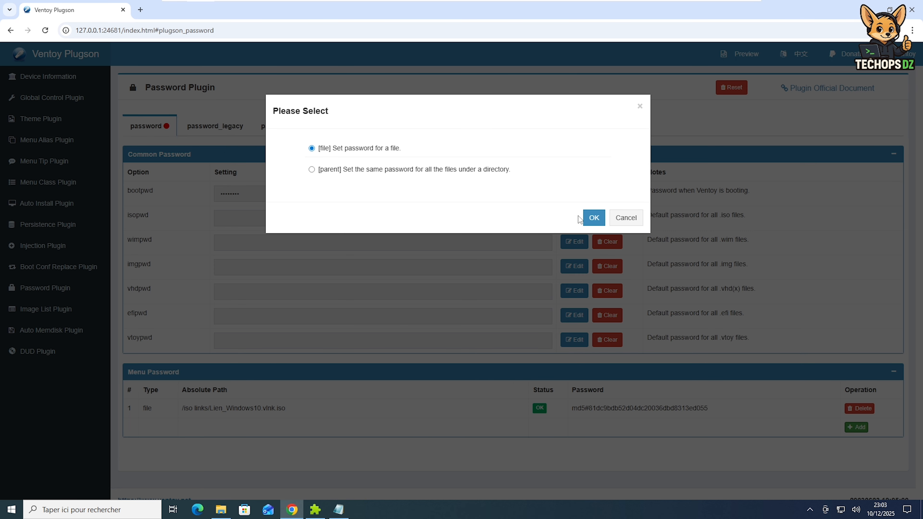
left_click(594, 217)
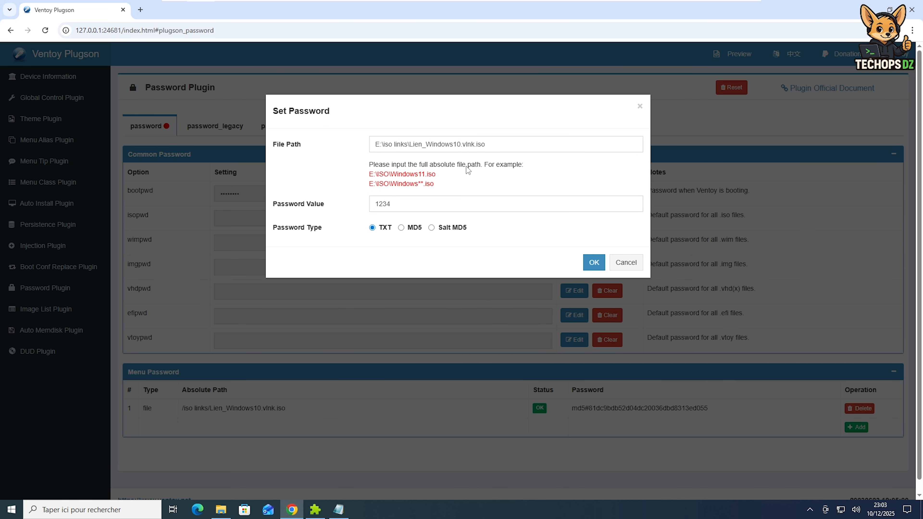
double_click(480, 144)
left_click_drag(481, 145, 359, 155)
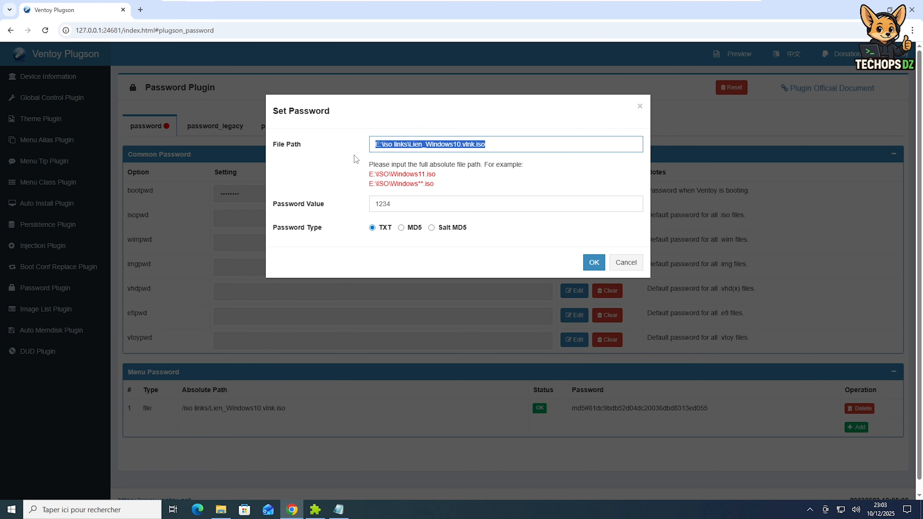
type("\"E:\\iso links\\KALI_linux.vlnk.iso\"")
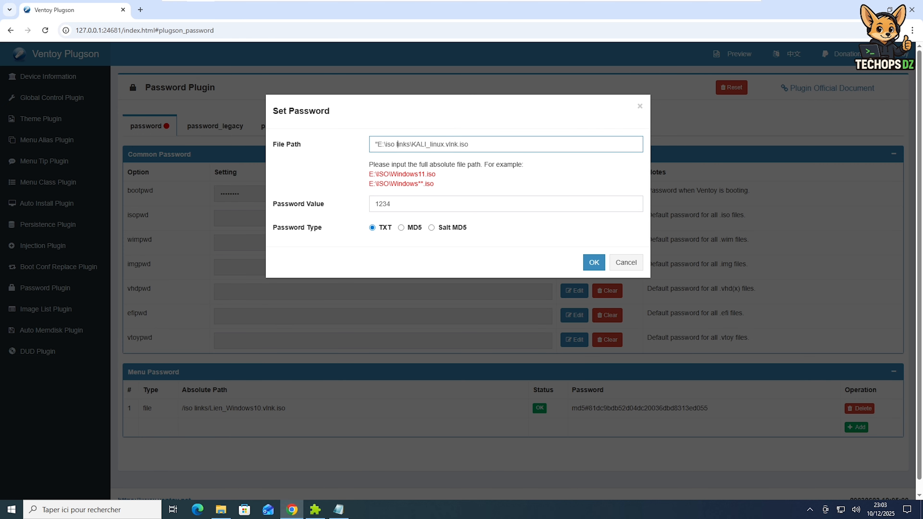
key("Delete")
double_click(377, 204)
left_click(393, 205)
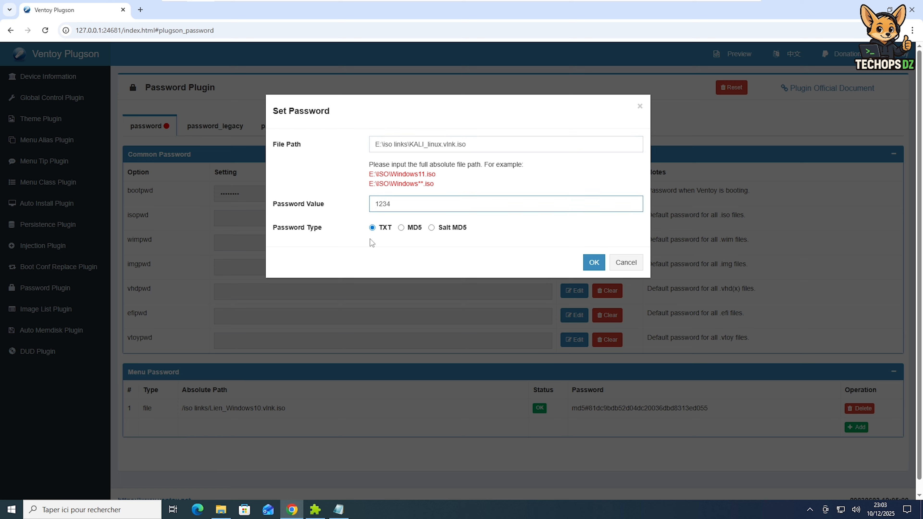
left_click(402, 228)
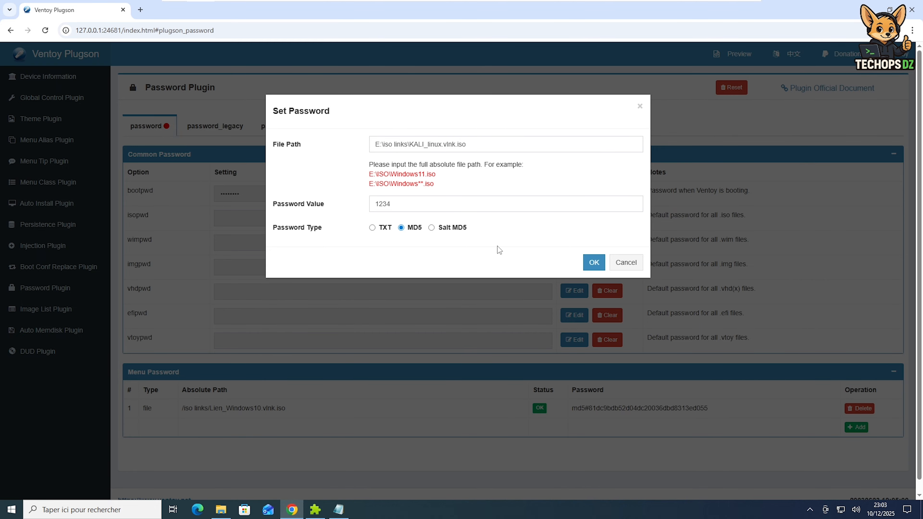
left_click(593, 263)
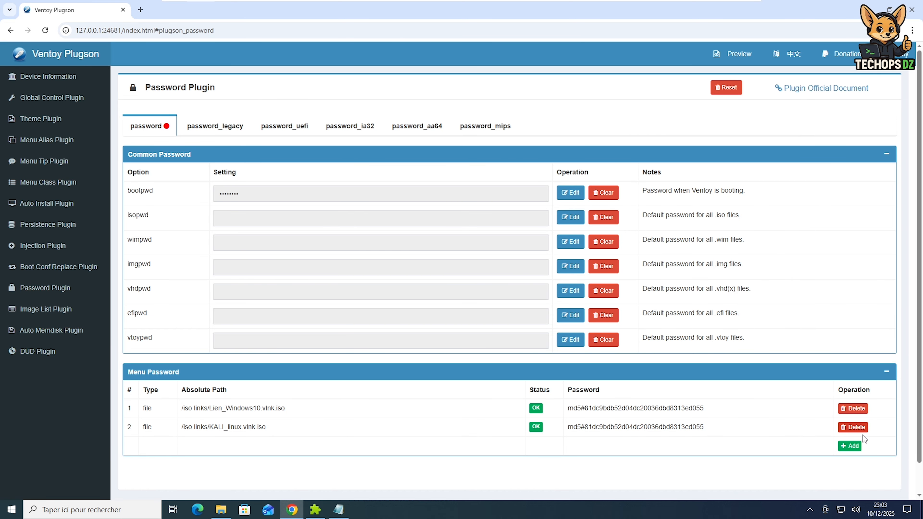
Begin a third single-file menu password entry and switch back to File Explorer
left_click(851, 446)
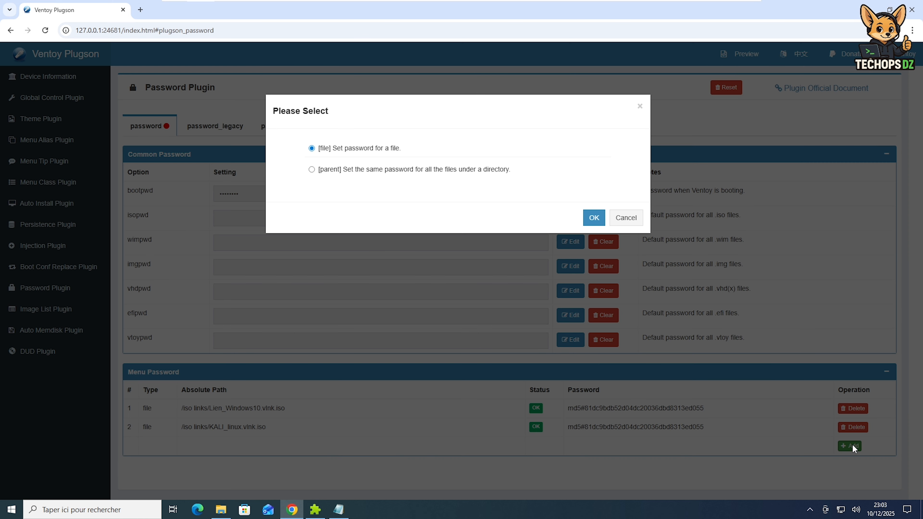
left_click(594, 217)
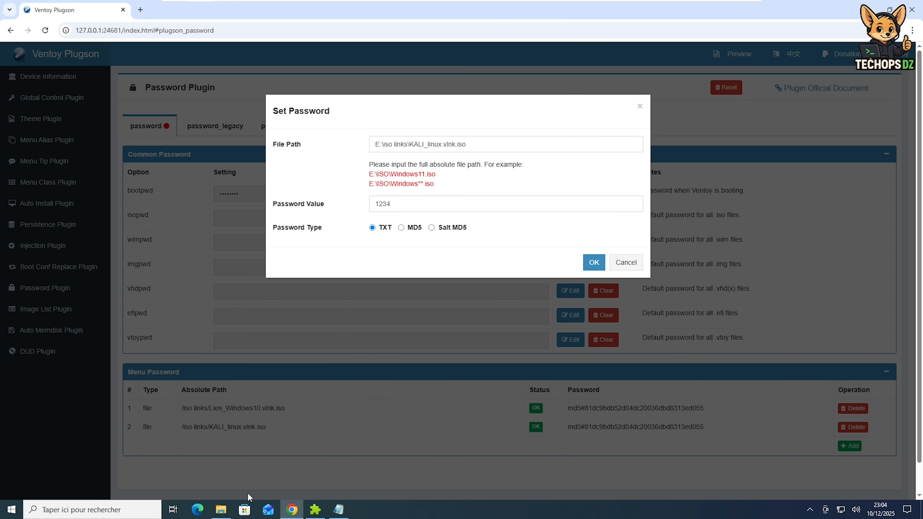
left_click(221, 510)
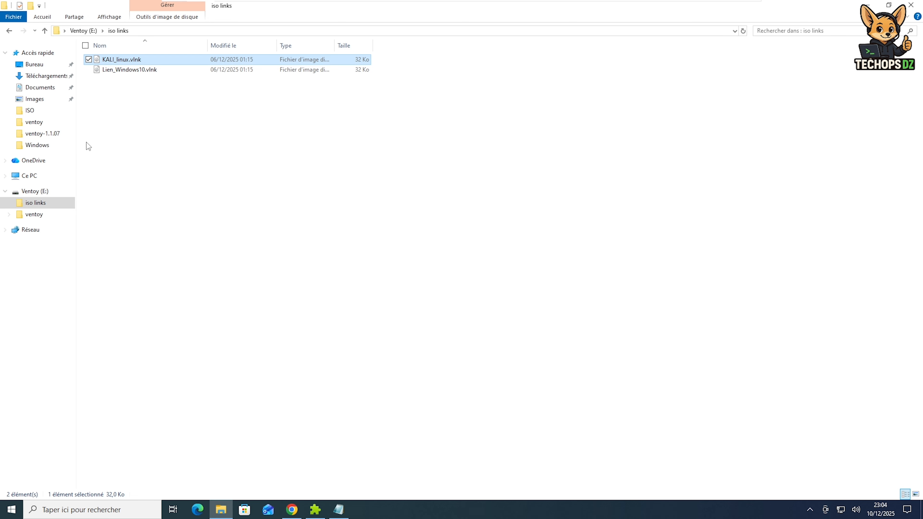
Copy the full path of the TrueNAS-SCALE-25.04.2.1 ISO on Ventoy (E:), then return to Chrome's Set Password dialog
left_click(37, 191)
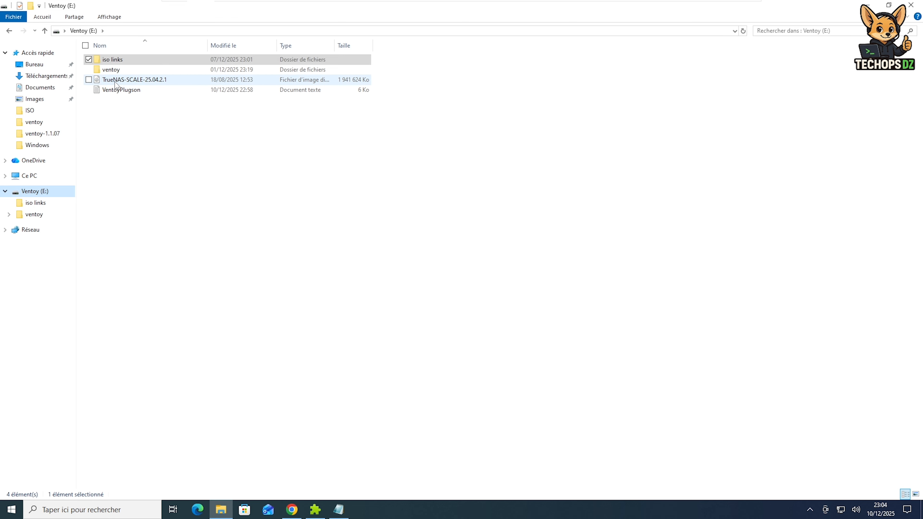
left_click(119, 81)
right_click(120, 81)
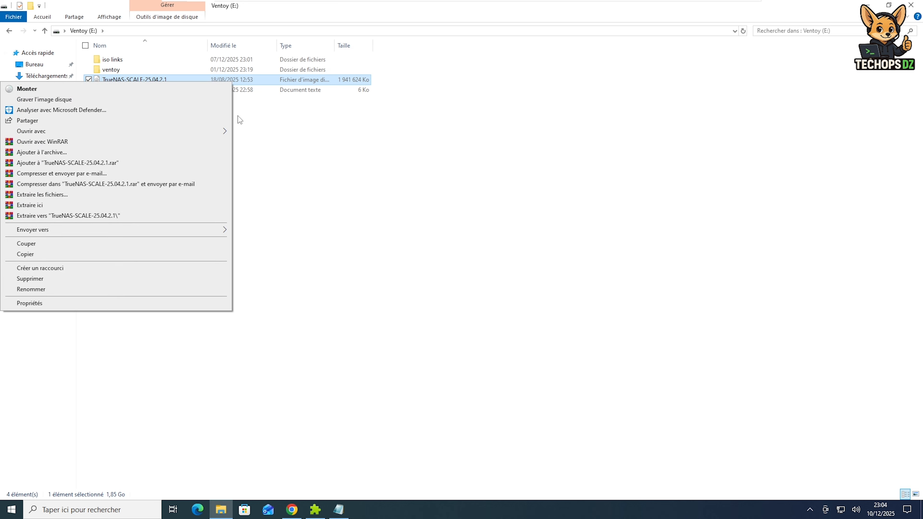
left_click(295, 135)
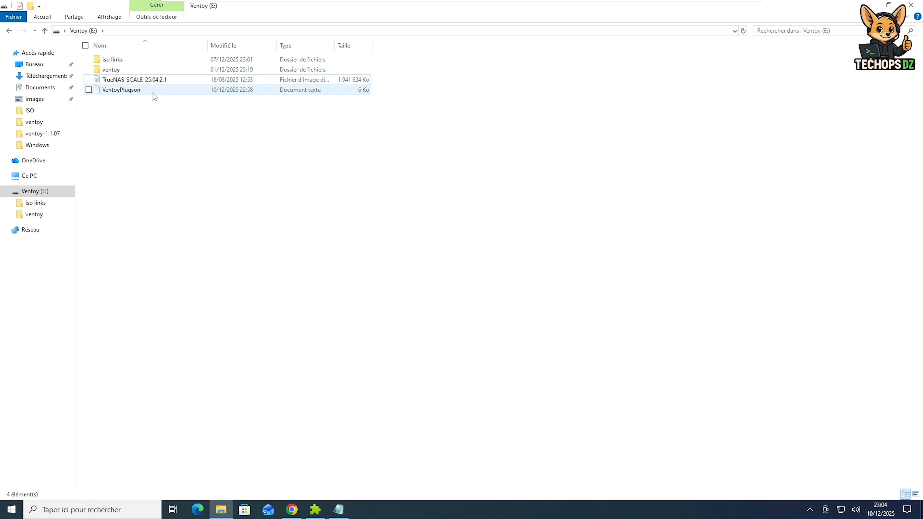
right_click(147, 81)
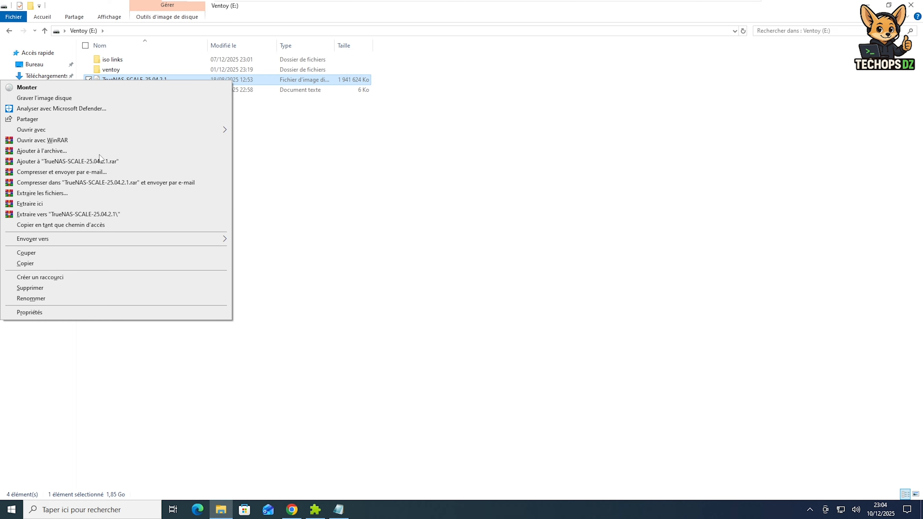
left_click(55, 225)
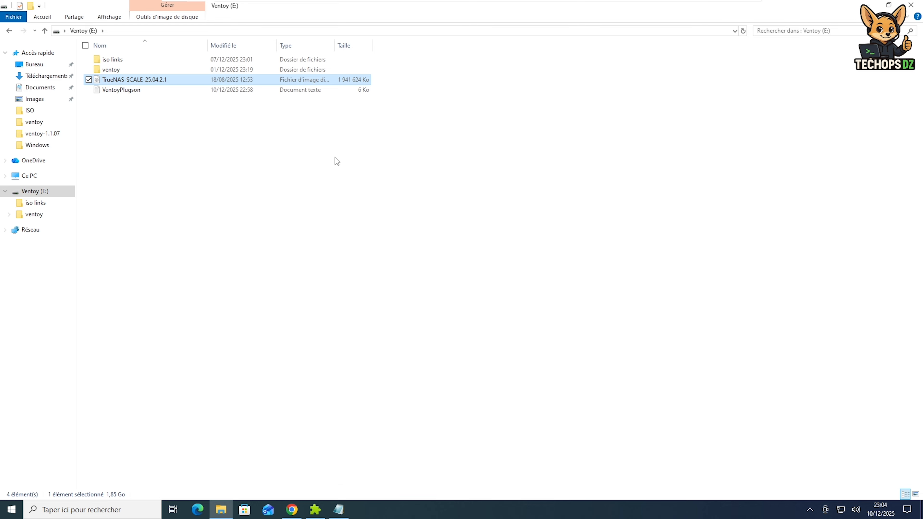
left_click(295, 508)
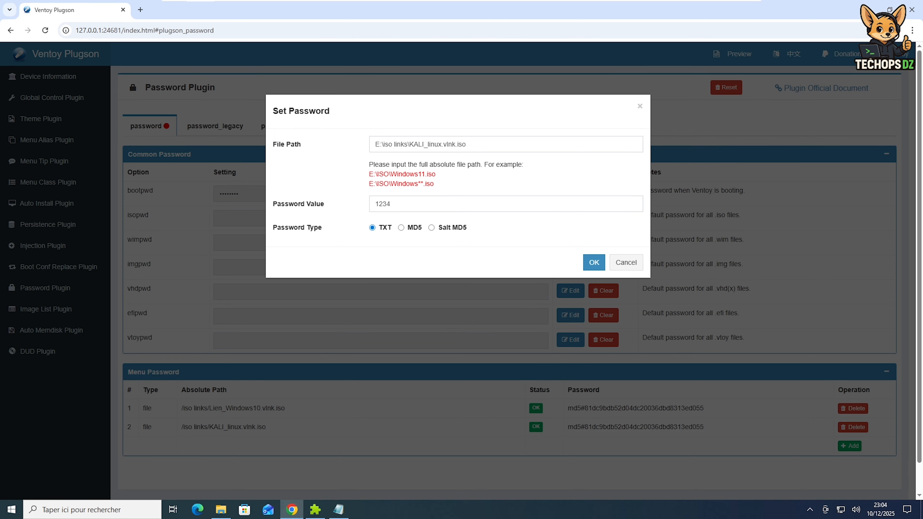
Replace the File Path with /TrueNAS-SCALE-25.04.2.1.iso, choose Salt MD5, and save the menu password
left_click_drag(479, 145, 345, 145)
type("\"E:\\TrueNAS-SCALE-25.04.2.1.iso\"")
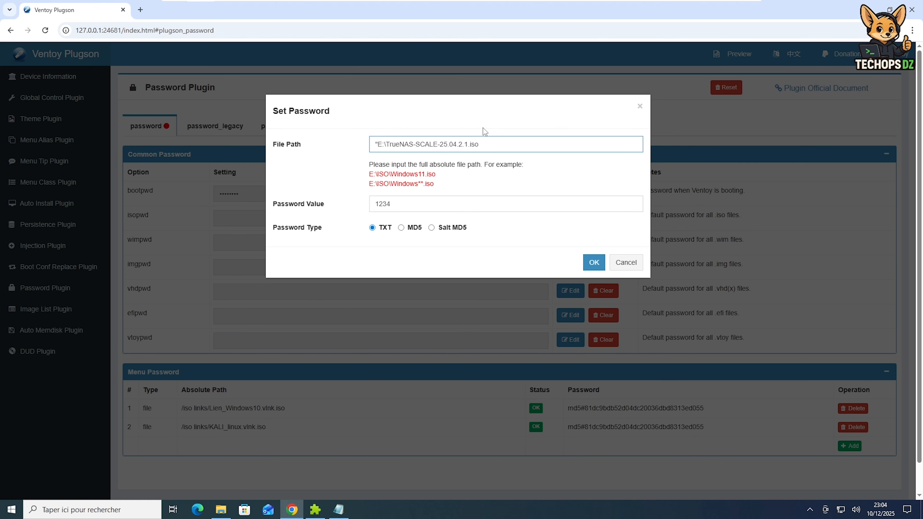
key("Delete")
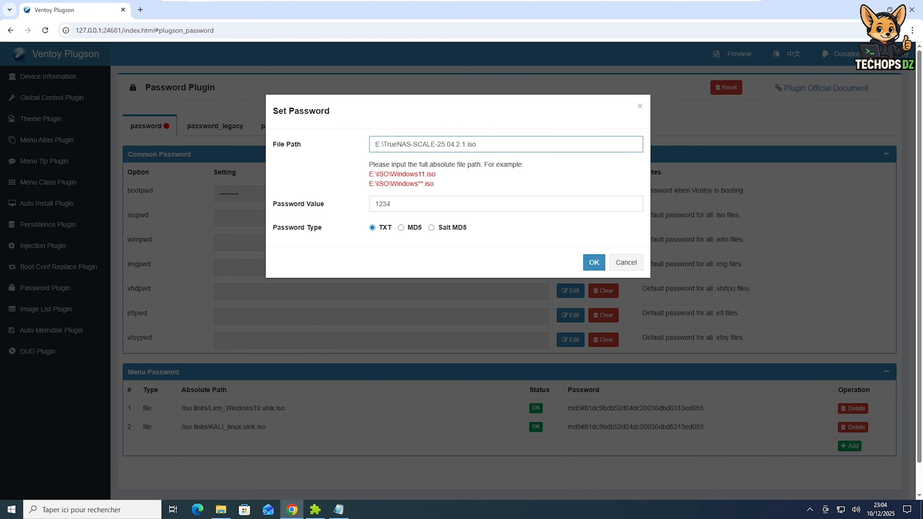
key("Tab")
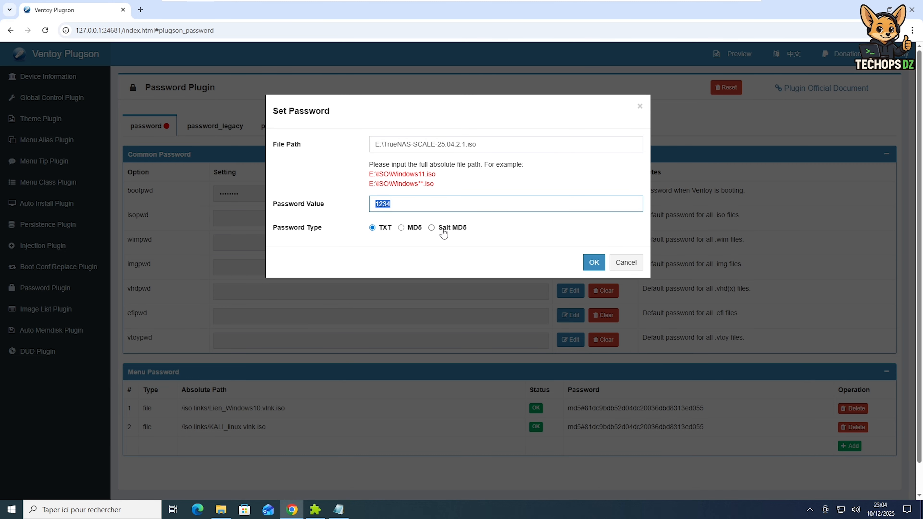
left_click(443, 233)
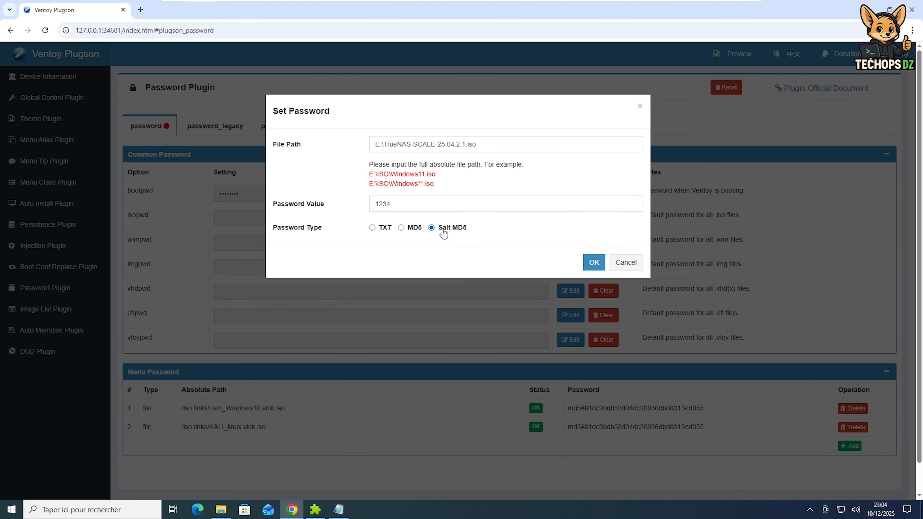
left_click(594, 262)
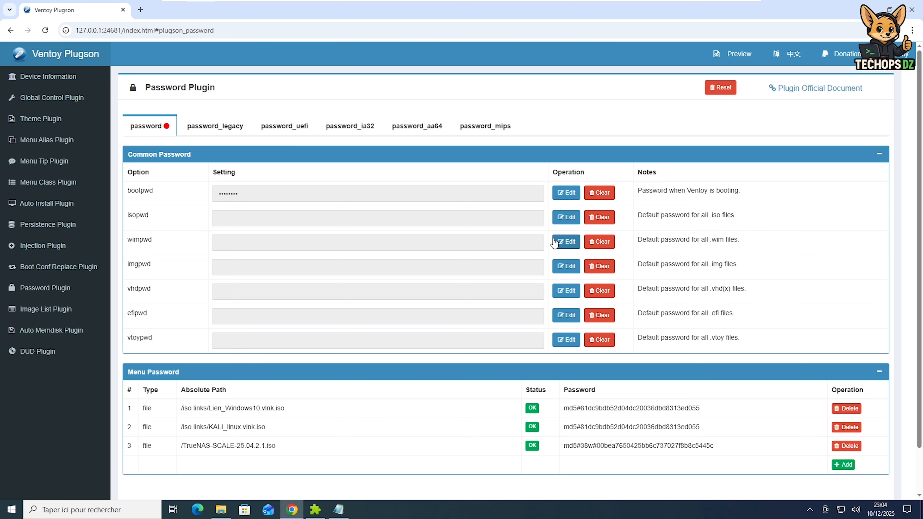
Close the outdated Notepad window and open ventoy.json from the ventoy folder on Ventoy (E:)
left_click(339, 509)
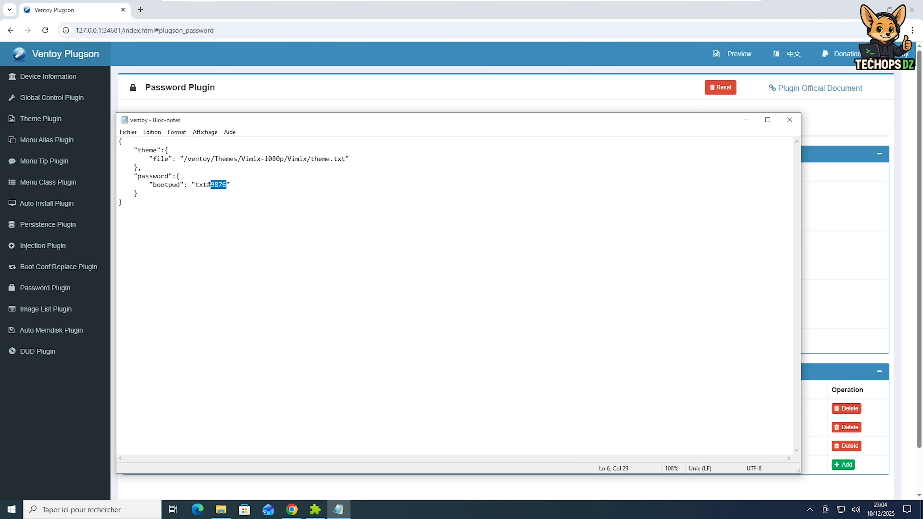
left_click(789, 119)
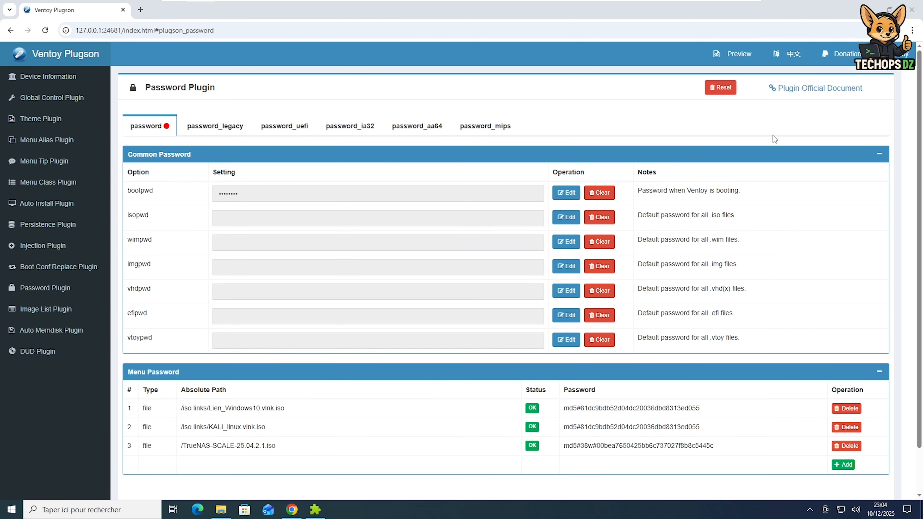
left_click(222, 510)
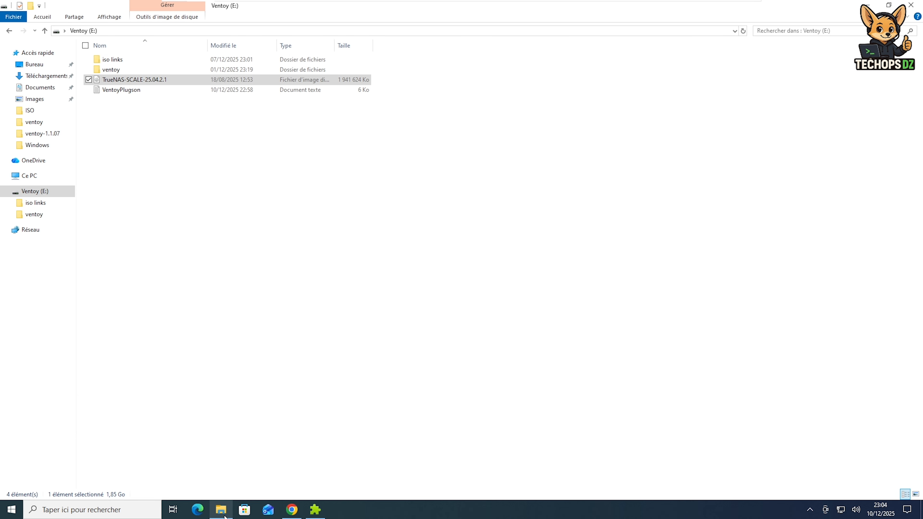
left_click(33, 214)
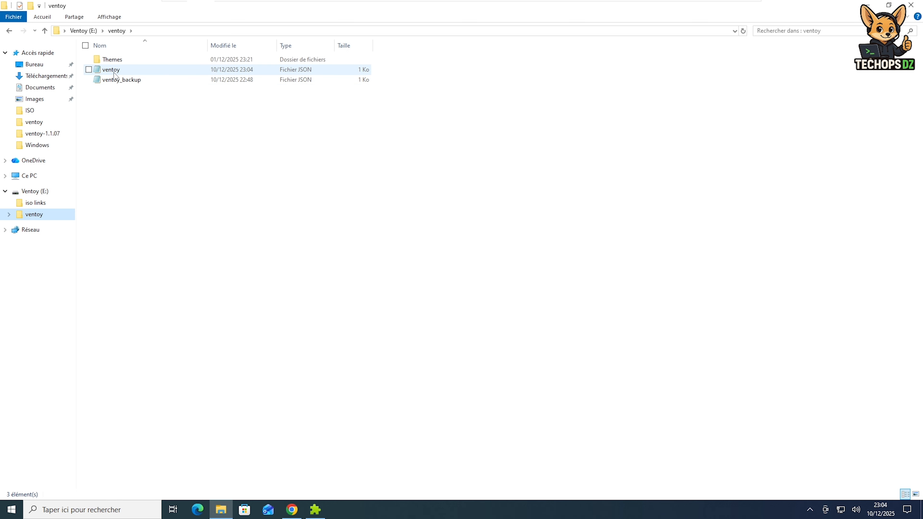
double_click(115, 75)
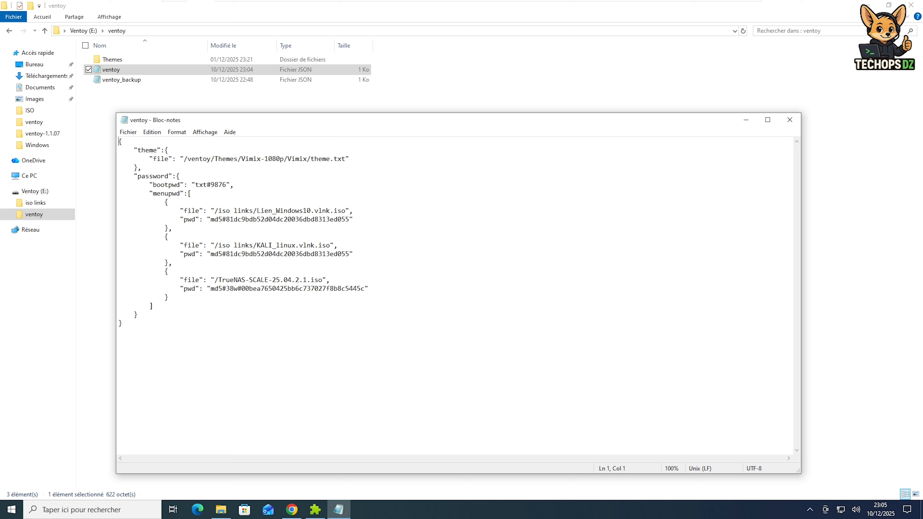
Highlight the bootpwd value, then the Lien_Windows10, KALI_linux and TrueNAS pwd hashes in ventoy.json
key("shift+Right")
key("shift+Right")
key("shift+Right")
key("shift+Right")
key("shift+Right")
key("shift+Right")
key("shift+Right")
key("Right")
key("Right")
key("Right")
key("Right")
key("Right")
key("Right")
key("Right")
key("Right")
key("Right")
key("shift+Right")
key("shift+Right")
key("shift+Right")
key("shift+Right")
left_click(210, 220)
key("shift+Right")
key("shift+Right")
key("shift+Right")
key("shift+Right")
key("shift+Right")
key("shift+Right")
key("shift+Right")
key("shift+Right")
key("shift+Right")
key("shift+Right")
key("shift+Right")
key("shift+Right")
key("shift+Right")
key("shift+Right")
key("shift+Right")
key("shift+Right")
key("shift+Right")
key("shift+Right")
key("shift+Right")
key("shift+Right")
key("shift+Right")
key("shift+Right")
key("shift+Right")
key("shift+Right")
key("shift+Right")
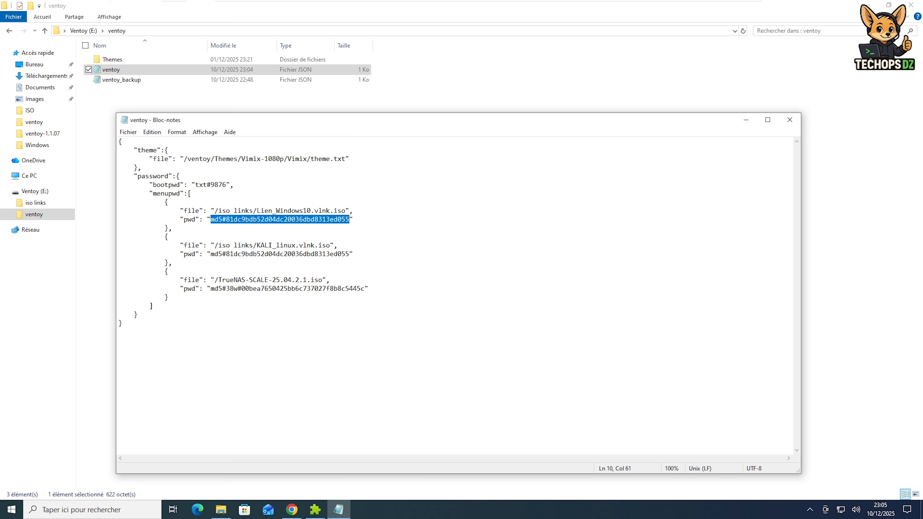
left_click_drag(211, 254, 349, 254)
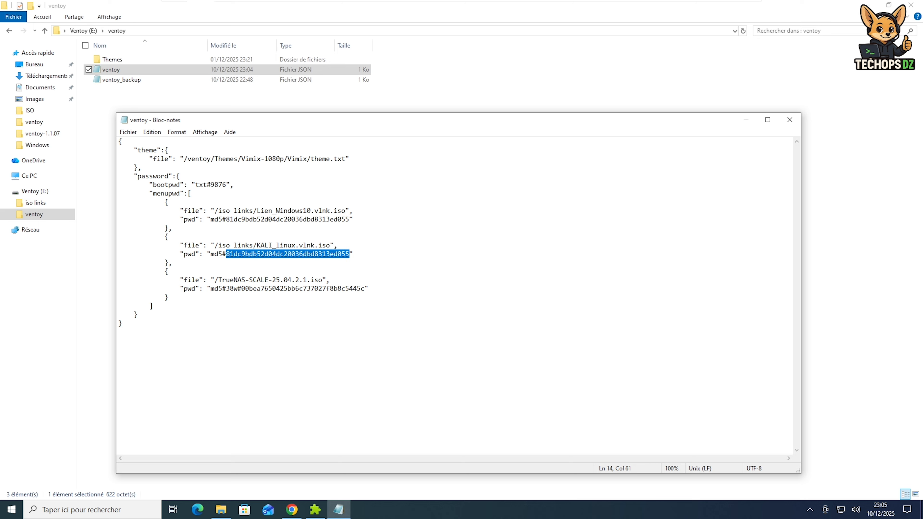
left_click_drag(211, 289, 223, 289)
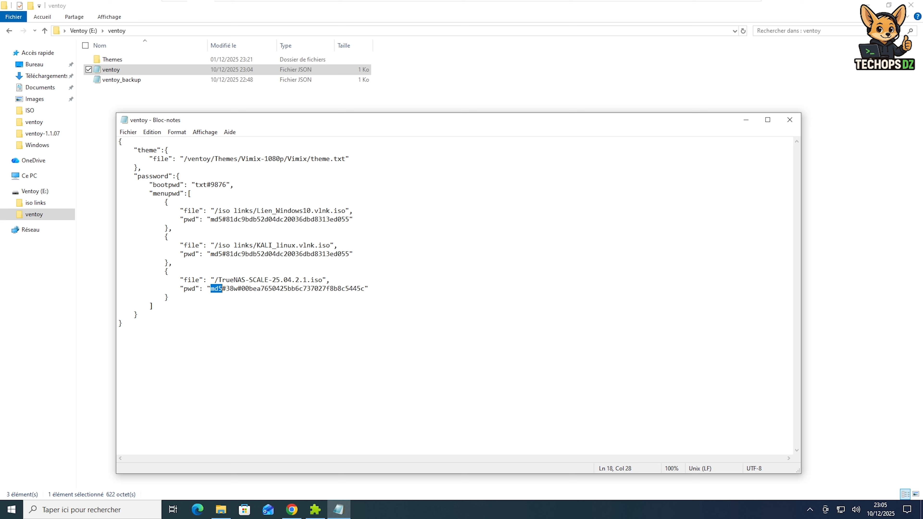
Compare the identical Lien_Windows10 and KALI_linux MD5 hashes against the salted TrueNAS hash
left_click(226, 289)
left_click_drag(226, 288, 365, 289)
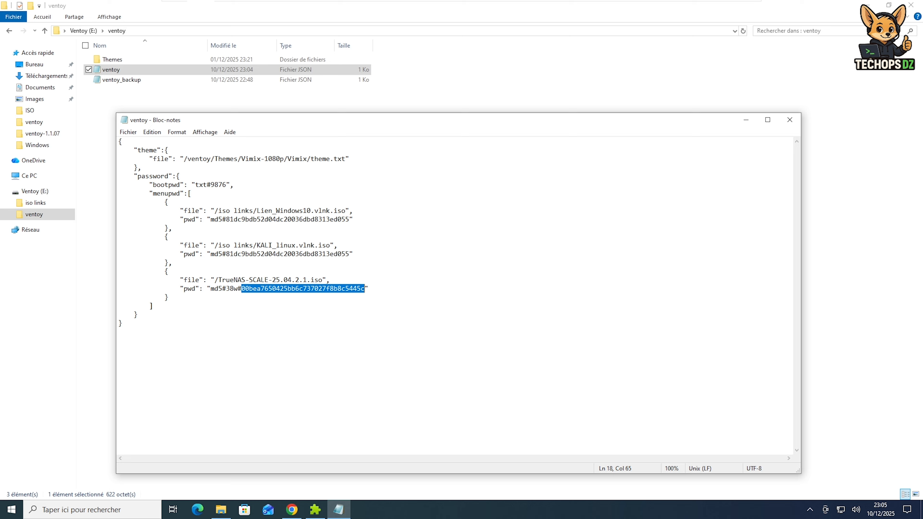
left_click_drag(210, 219, 349, 220)
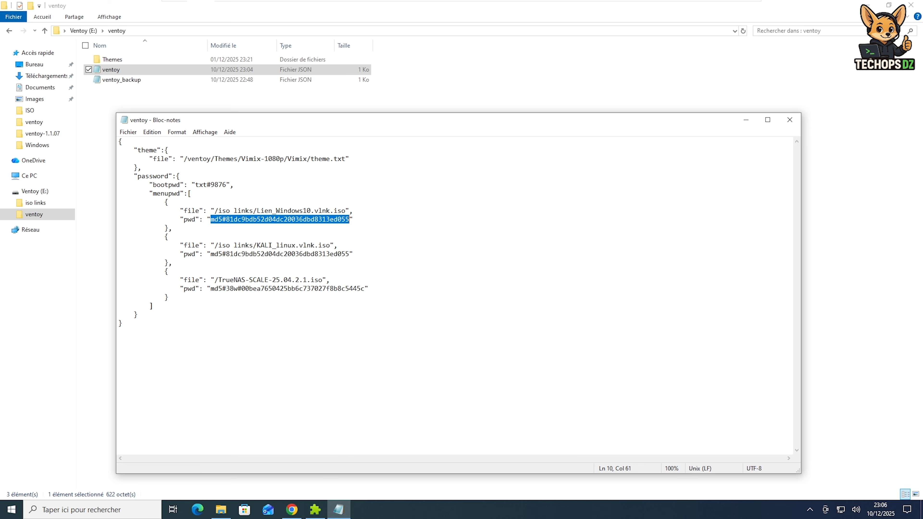
left_click_drag(349, 219, 219, 254)
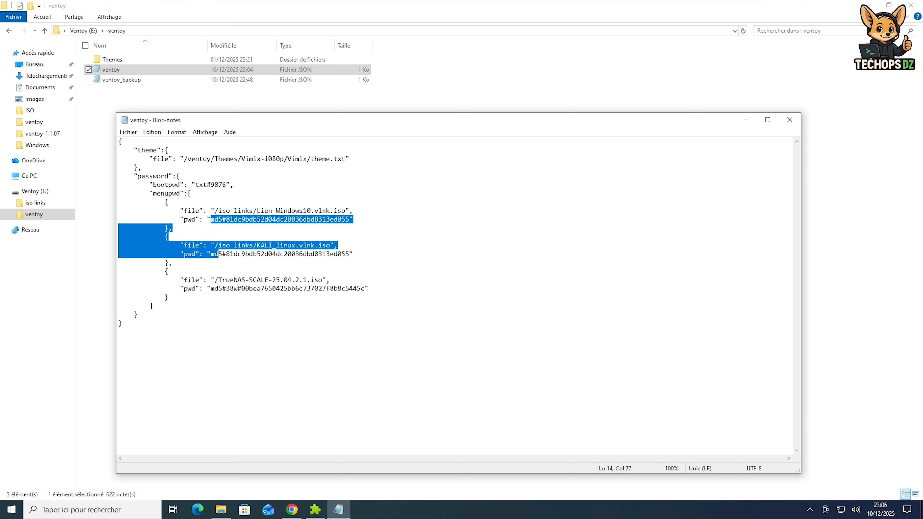
left_click(226, 254)
left_click_drag(211, 219, 349, 219)
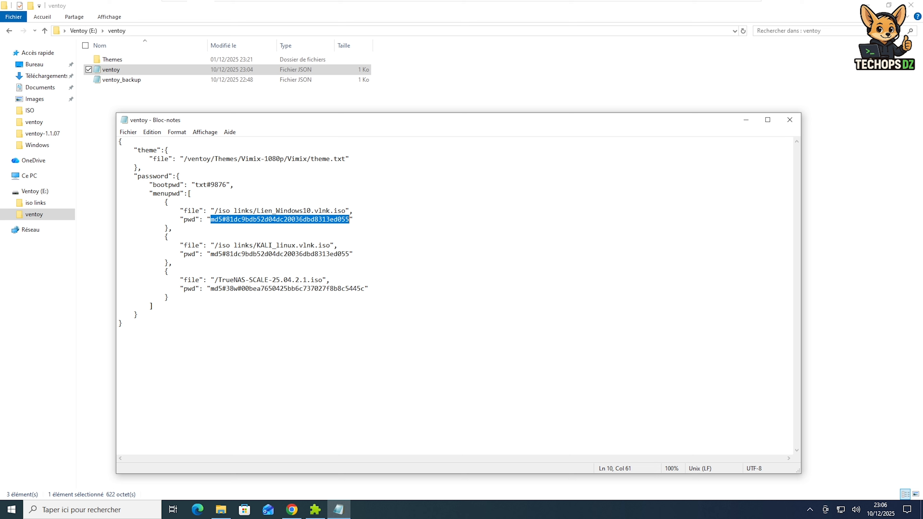
left_click_drag(210, 254, 349, 254)
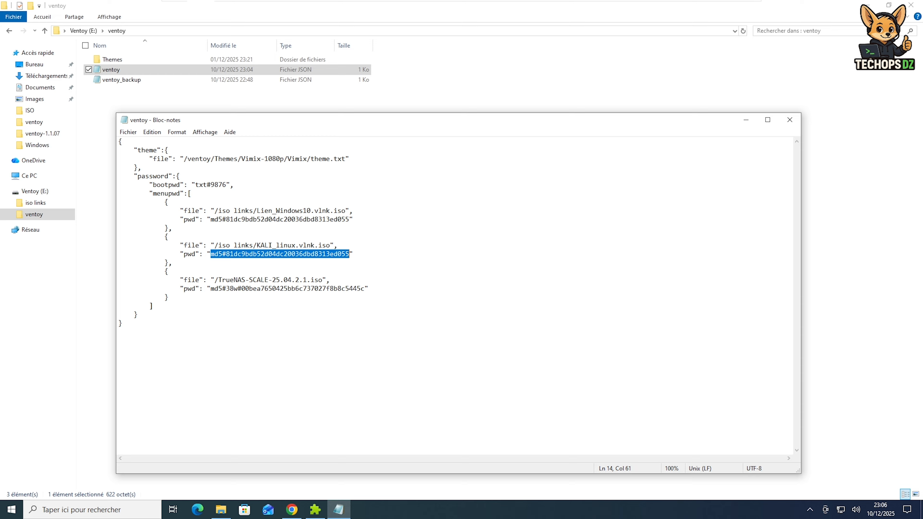
left_click_drag(211, 288, 365, 288)
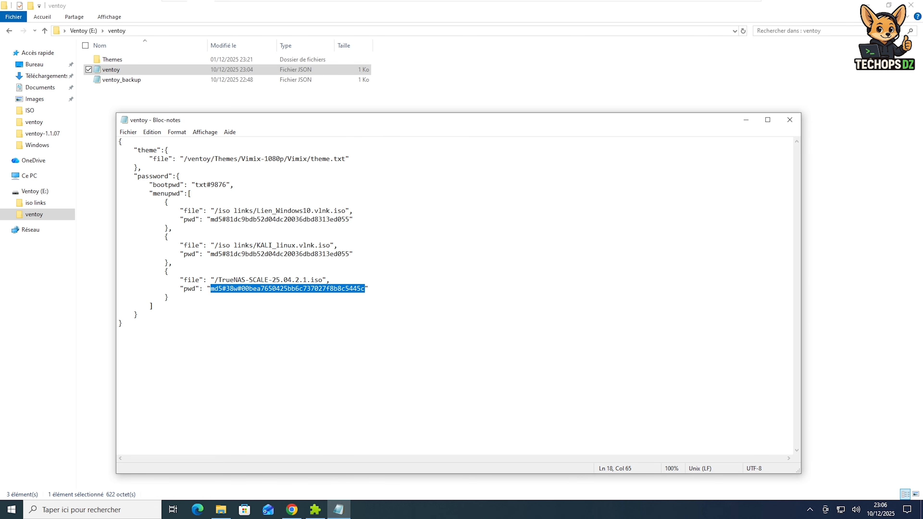
In a new Chrome tab, go to md5decrypt.net via the 'md' address-bar suggestion
left_click(292, 510)
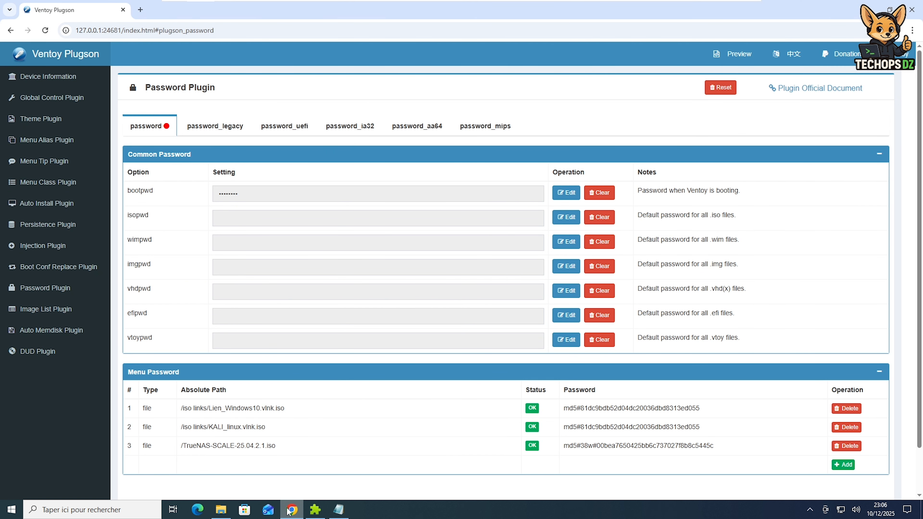
left_click(140, 10)
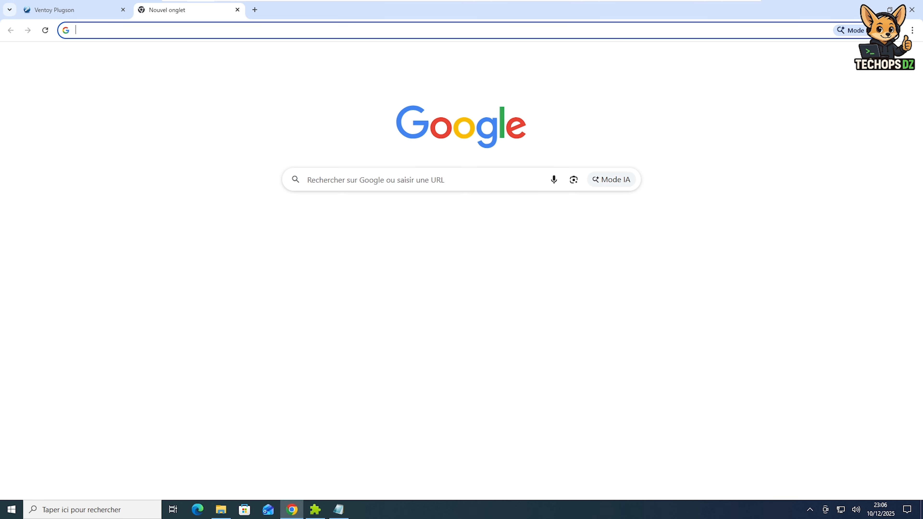
type("md5decrypt.net")
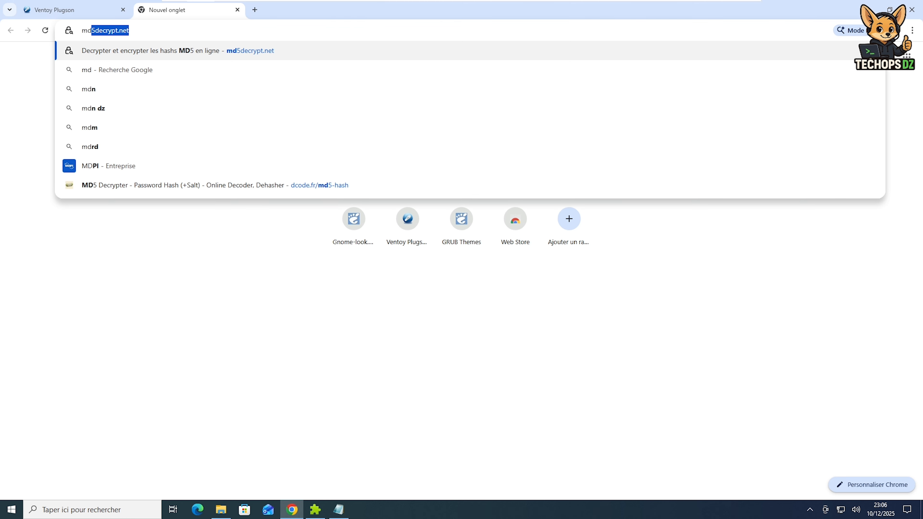
key("Return")
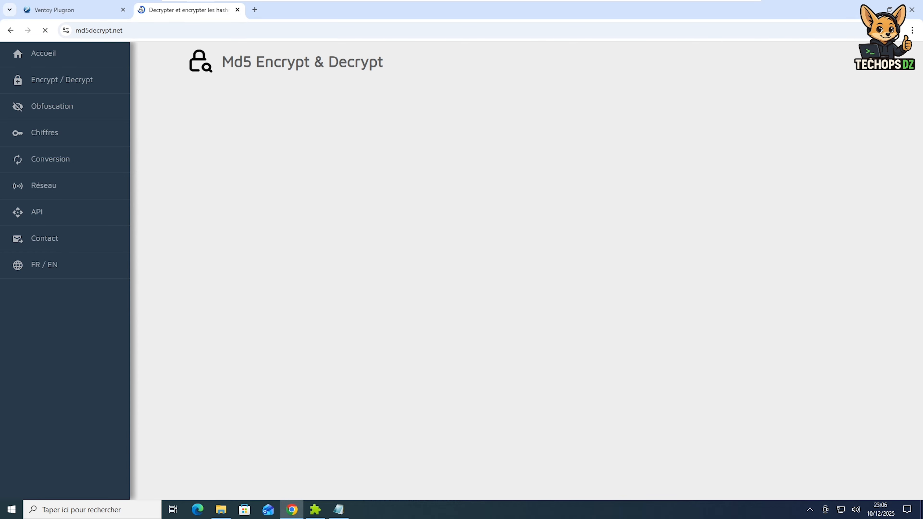
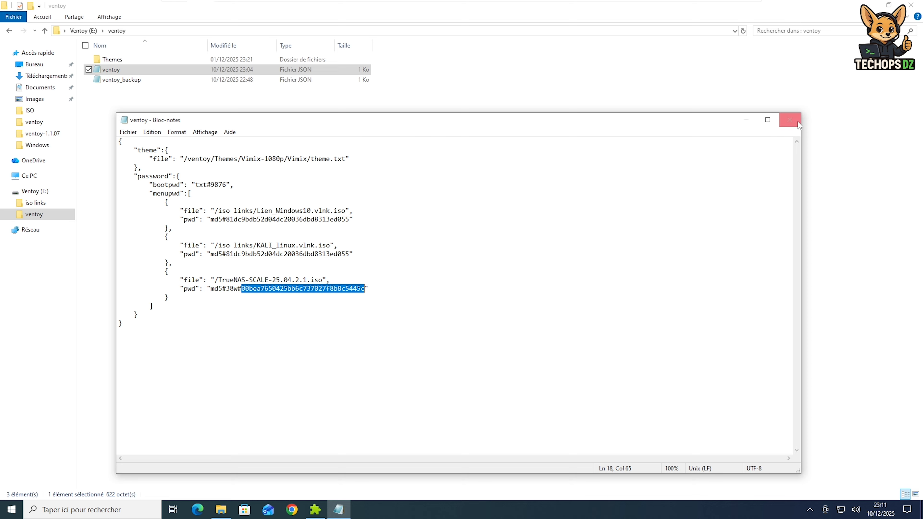
Close the edited ventoy.json, minimize Explorer, and stop the Plugson configuration service
left_click(790, 120)
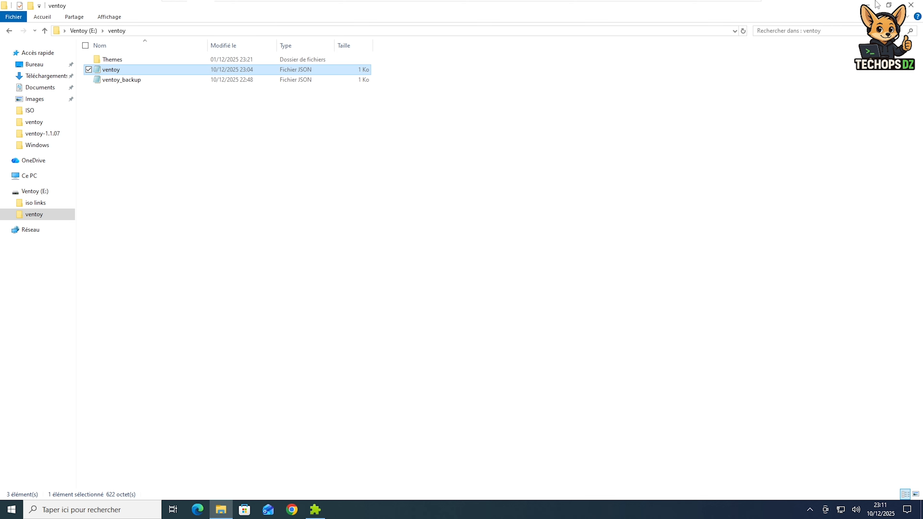
left_click(912, 5)
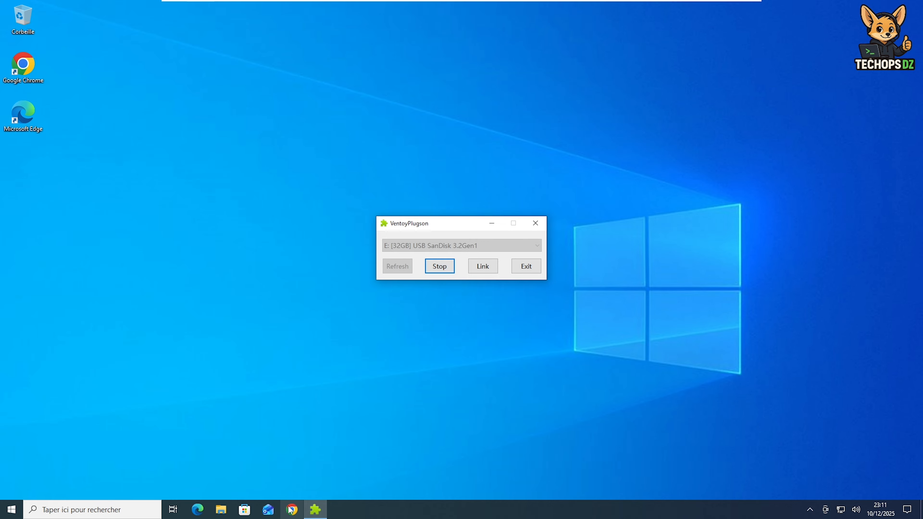
left_click(447, 266)
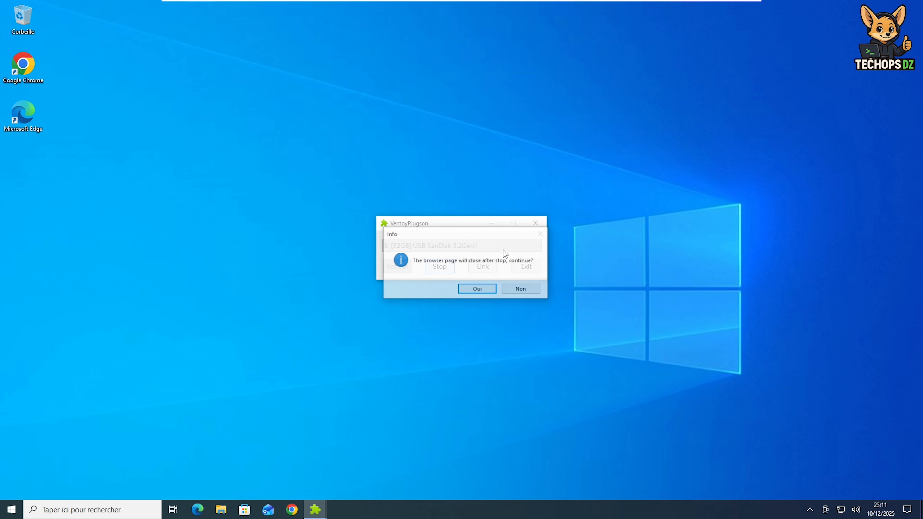
left_click(478, 289)
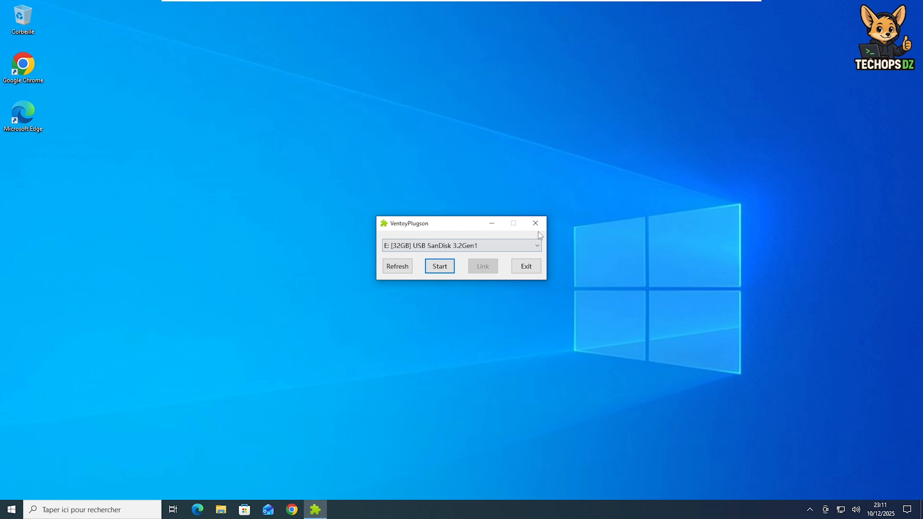
Exit Ventoy Plugson and bring up the Start menu's power options
left_click(531, 268)
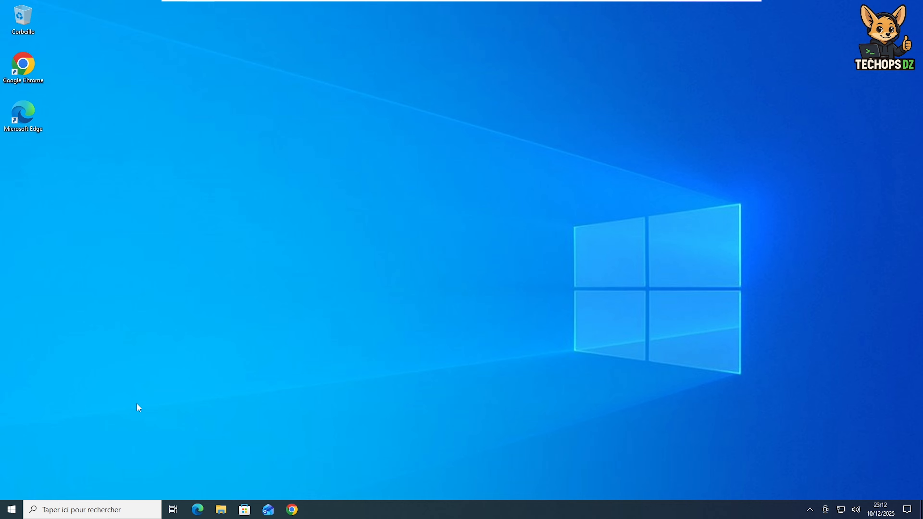
left_click(13, 511)
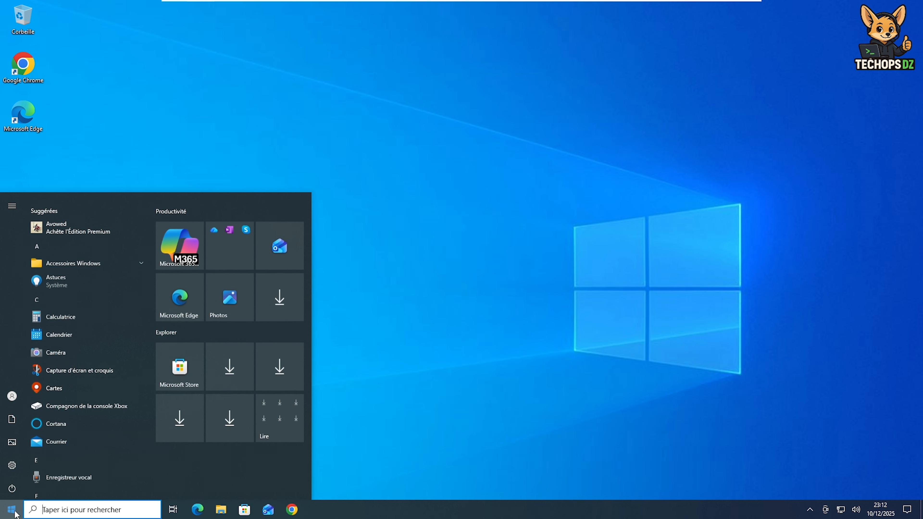
left_click(13, 489)
Restart Windows and boot the VM from the EFI USB Device in the Boot Manager
left_click(36, 469)
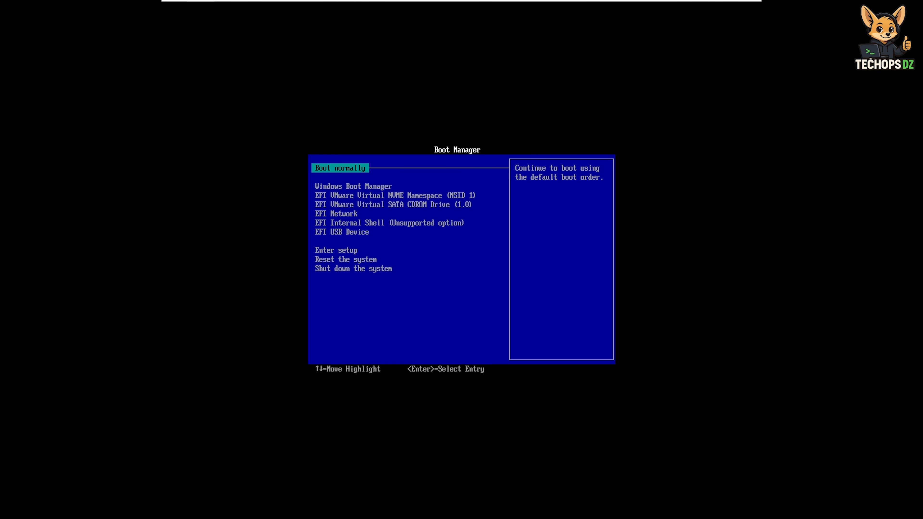
key("Down")
key("Down")
key("Down")
key("Down")
key("Down")
key("Down")
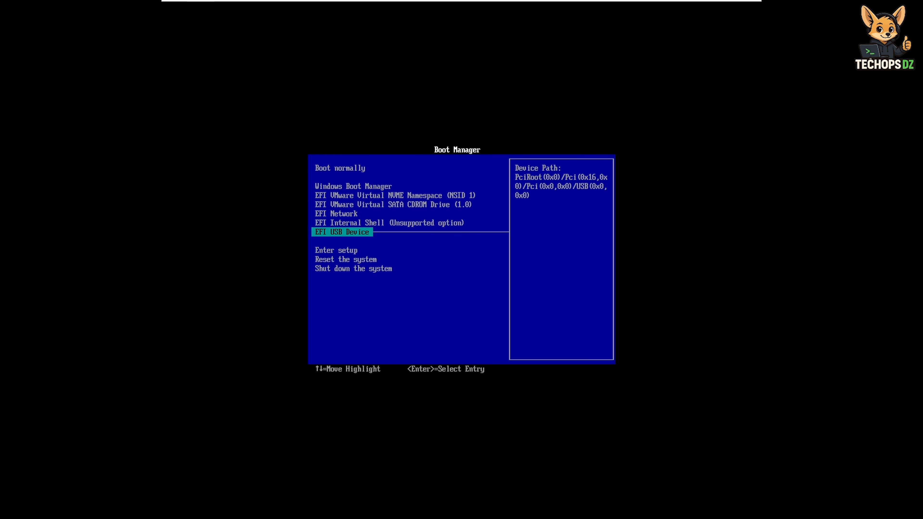
key("Return")
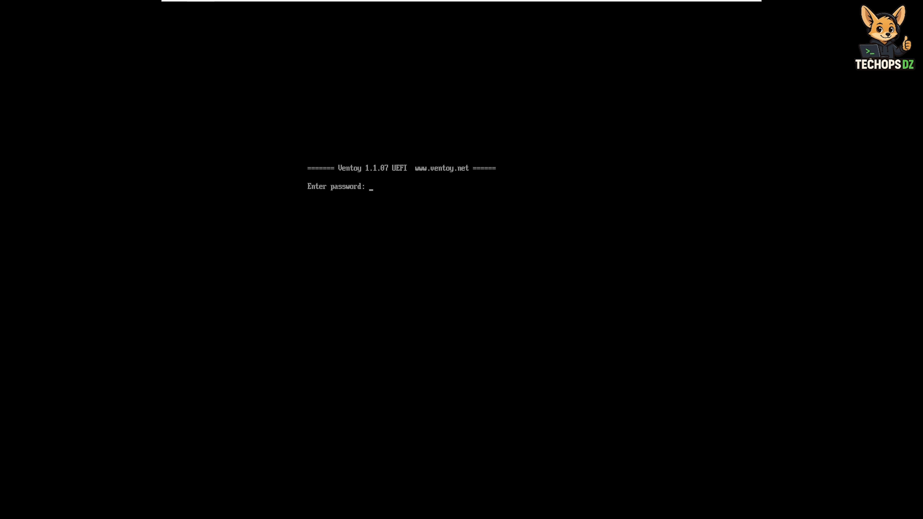
Enter a wrong boot password to get 'Invalid password!', then enter the correct boot password
type("****")
key("Return")
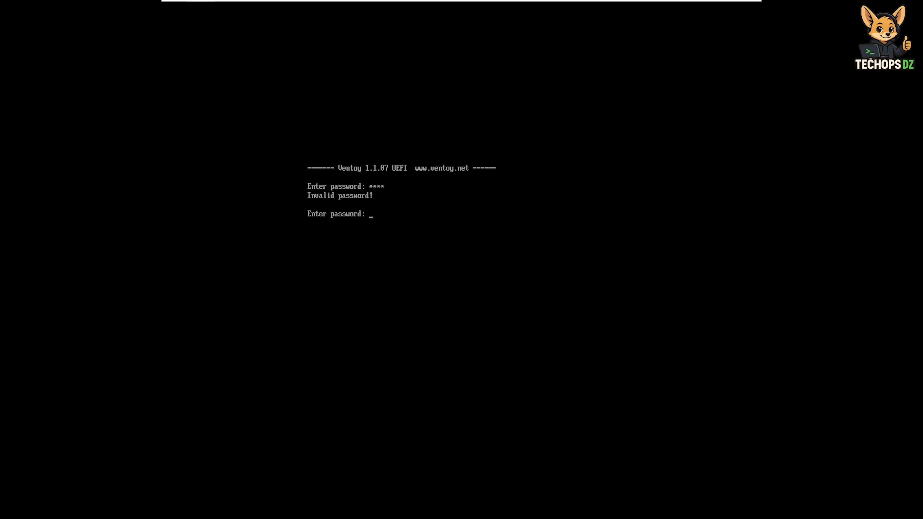
type("****")
key("Return")
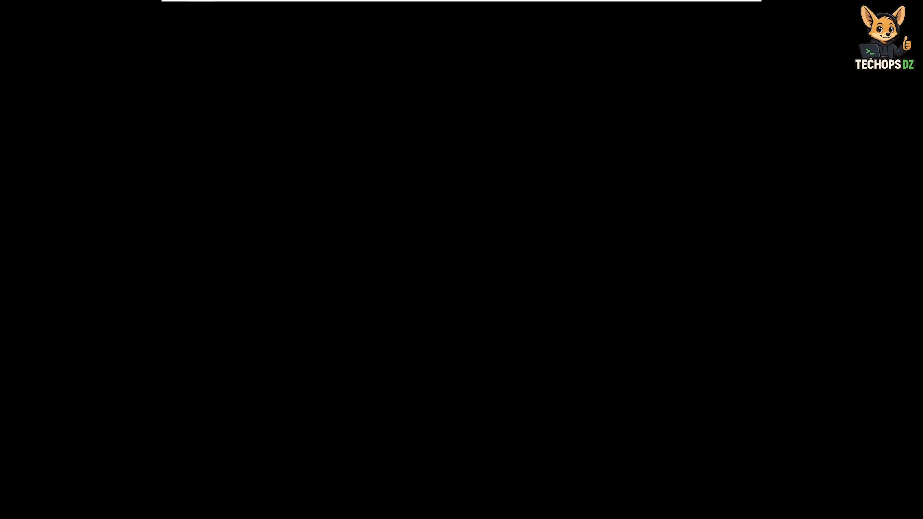